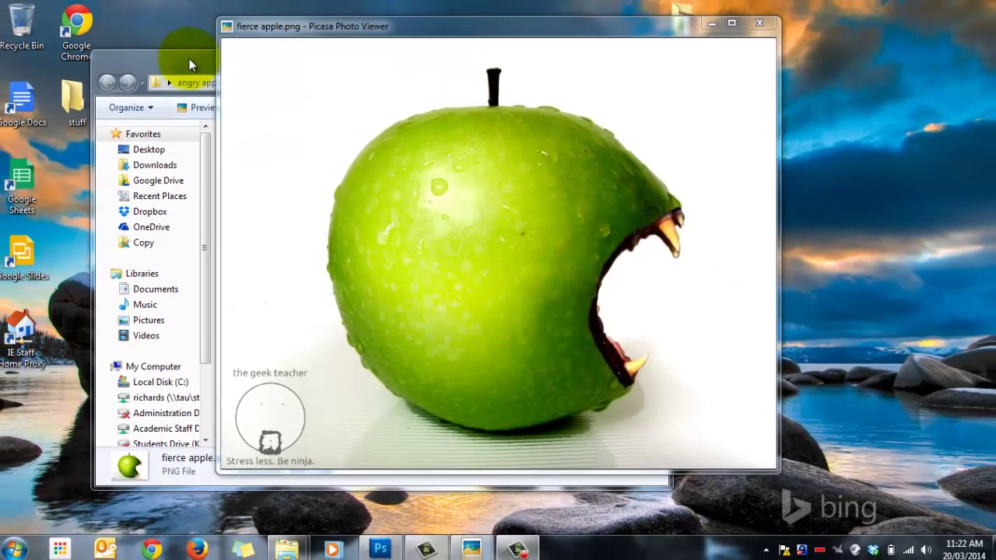
Preview lion.jpg full-size in Picasa Photo Viewer, then close the viewer.
left_click(167, 43)
double_click(270, 154)
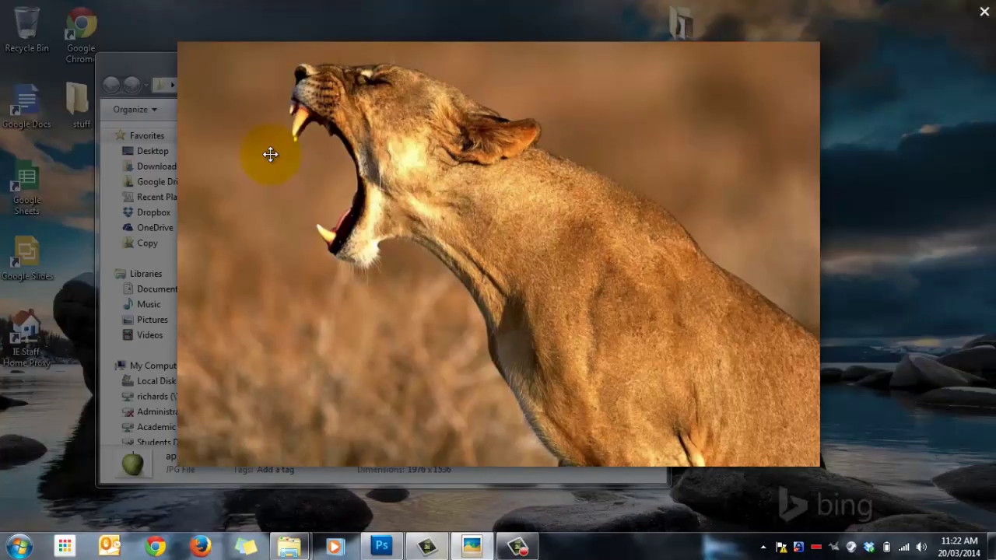
key("Escape")
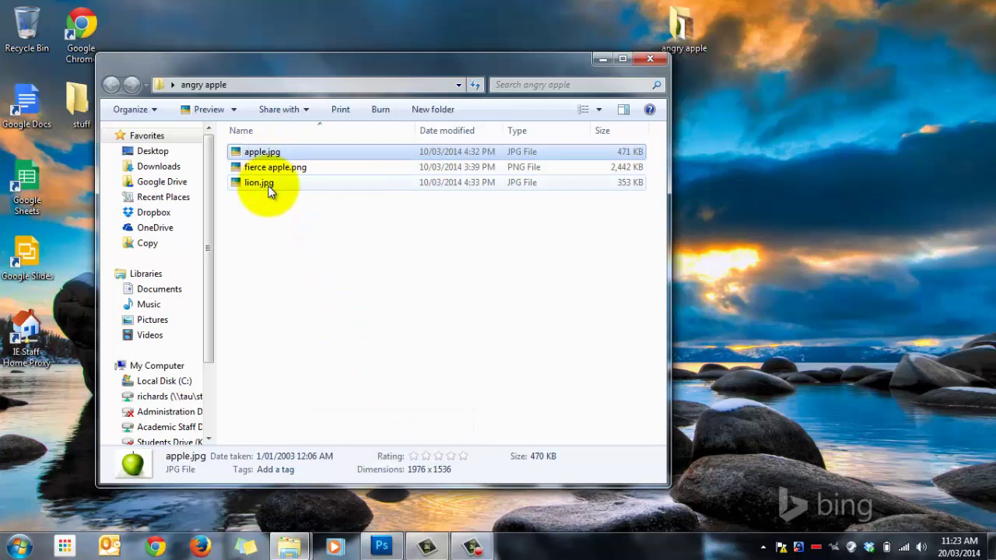
mouse_move(270, 192)
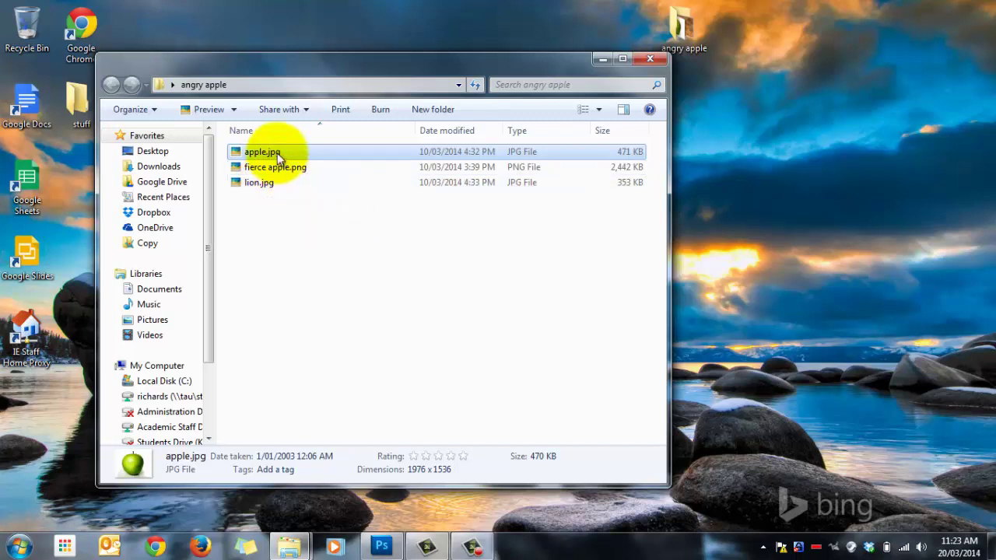
mouse_move(278, 158)
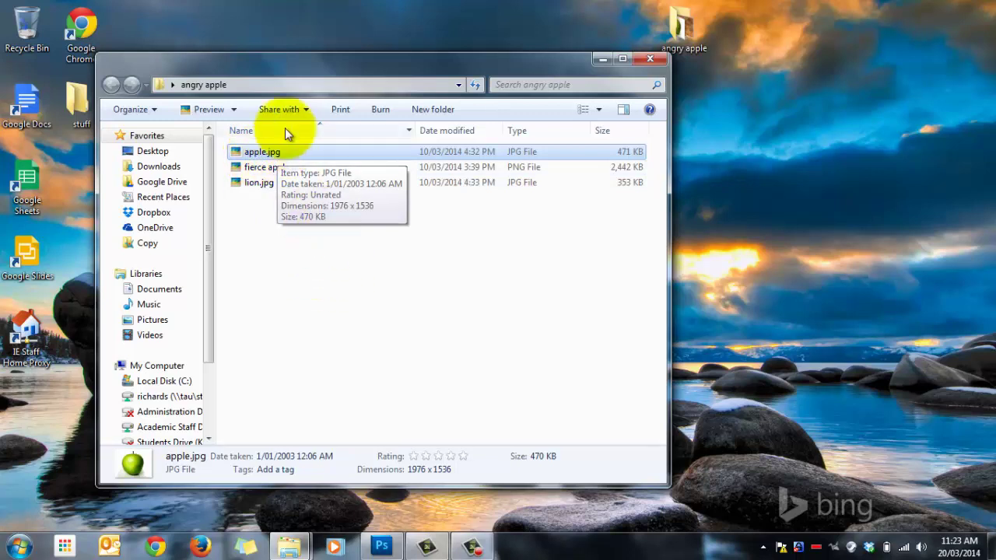
Open apple.jpg with Adobe Photoshop CS5.1 from its right-click Open with menu.
right_click(261, 153)
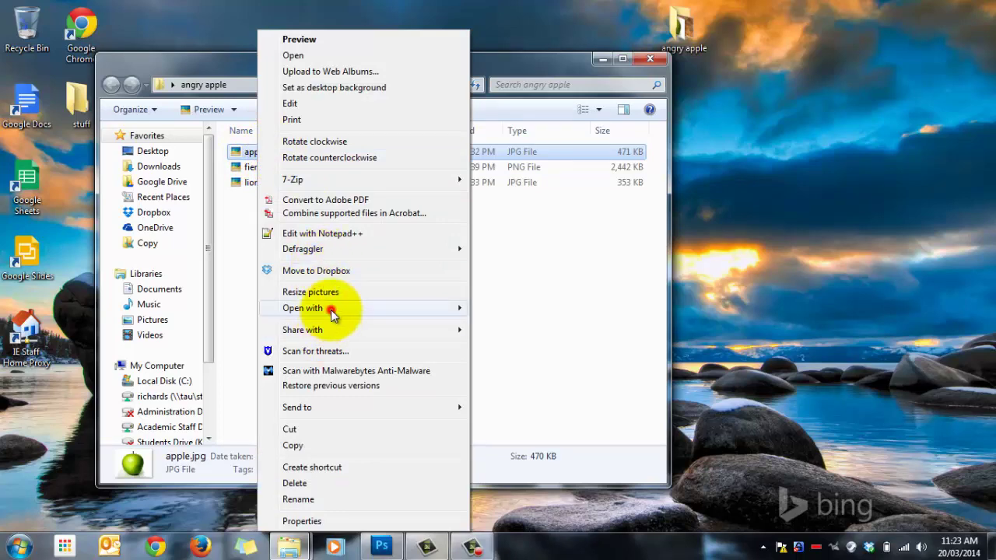
mouse_move(331, 309)
left_click(487, 327)
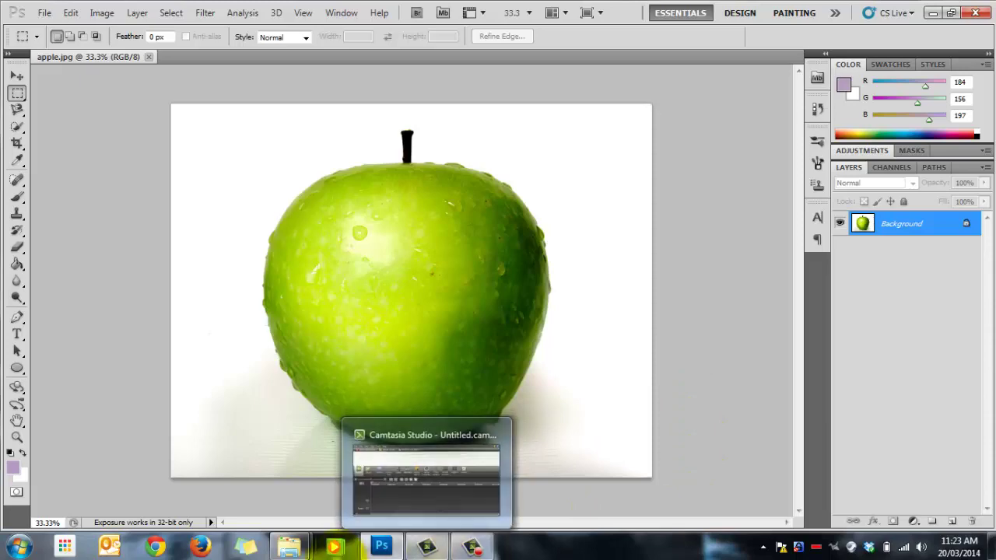
Place lion.jpg into the apple document, then revert with F12 to remove it.
mouse_move(289, 542)
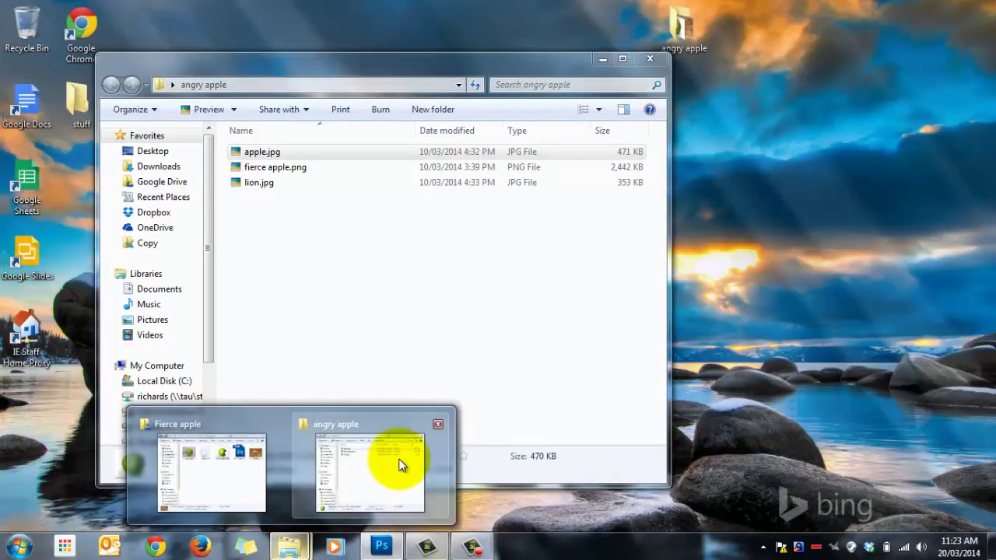
left_click(400, 459)
left_click_drag(274, 186, 732, 313)
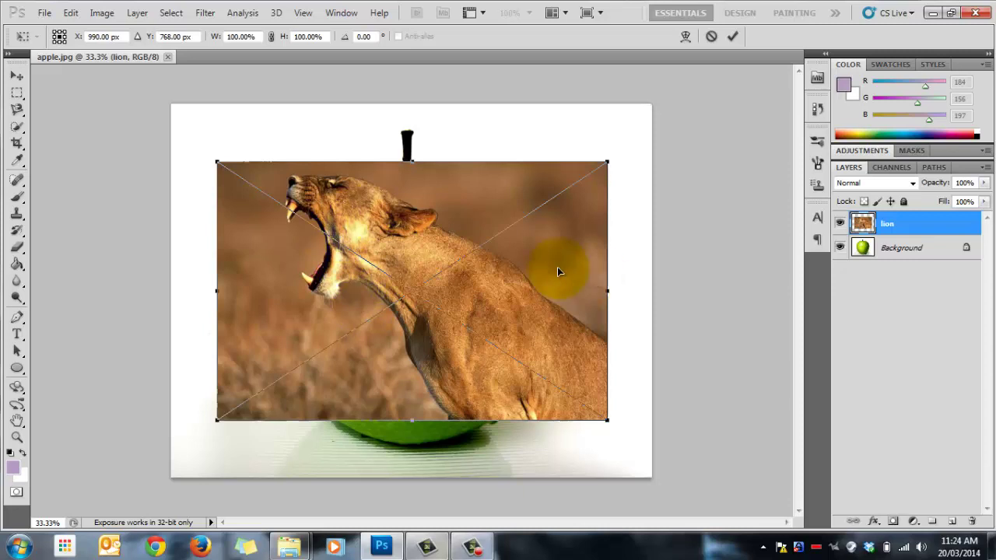
left_click(733, 37)
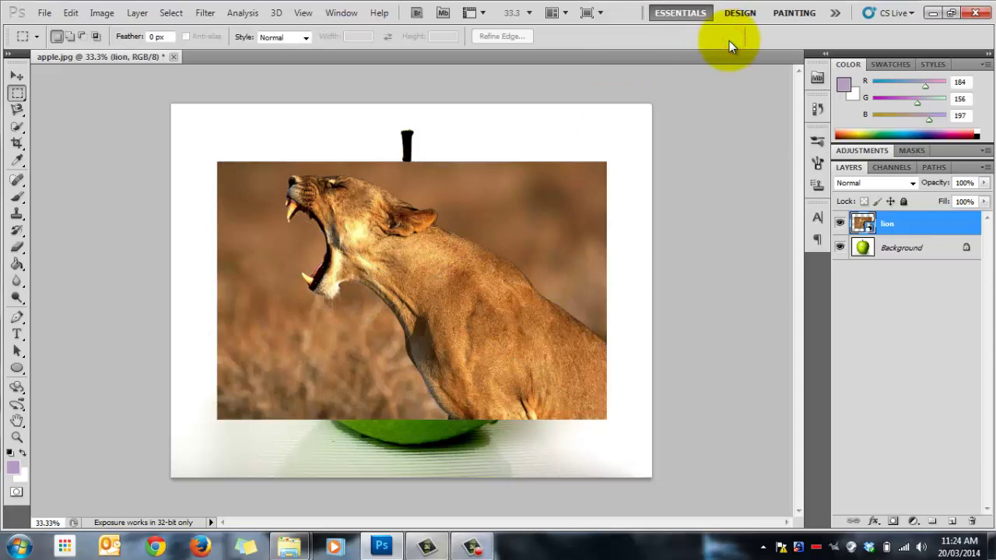
key("F12")
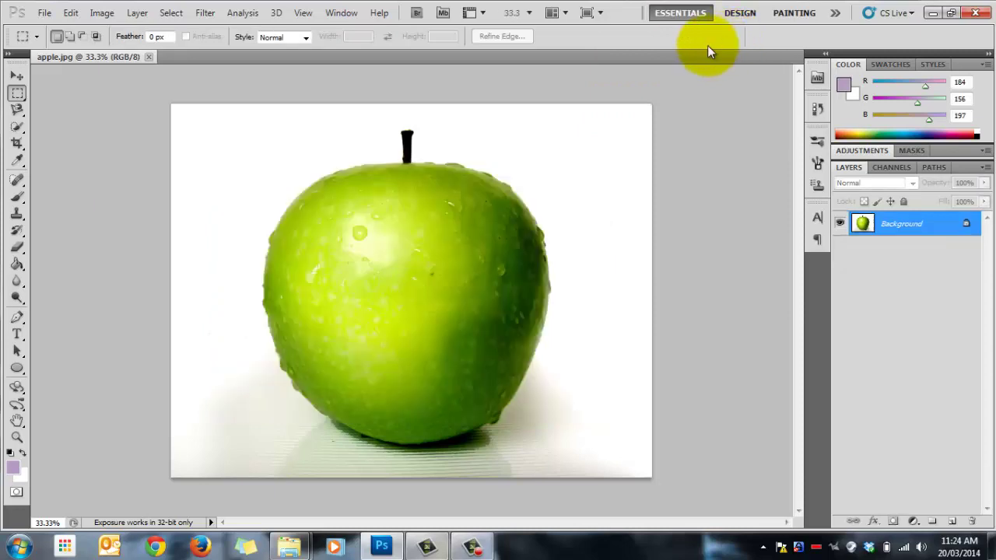
Drag lion.jpg into the apple document again and commit it as a layer.
mouse_move(293, 549)
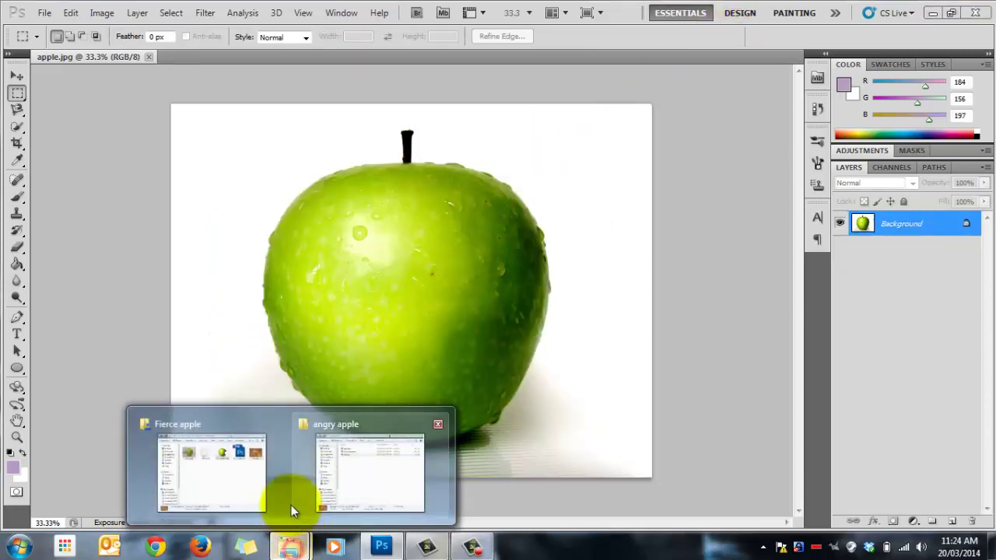
left_click(335, 518)
left_click_drag(347, 187, 709, 222)
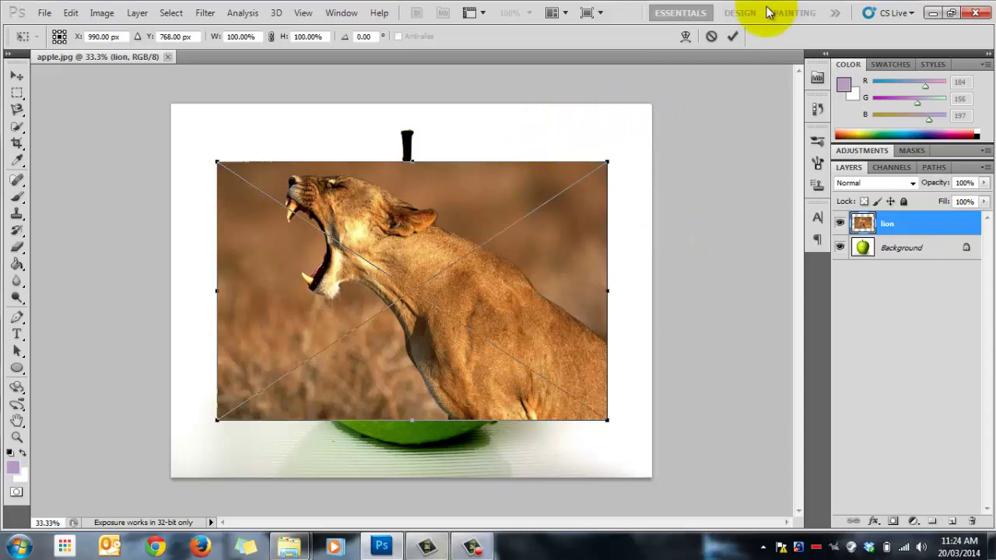
left_click(733, 38)
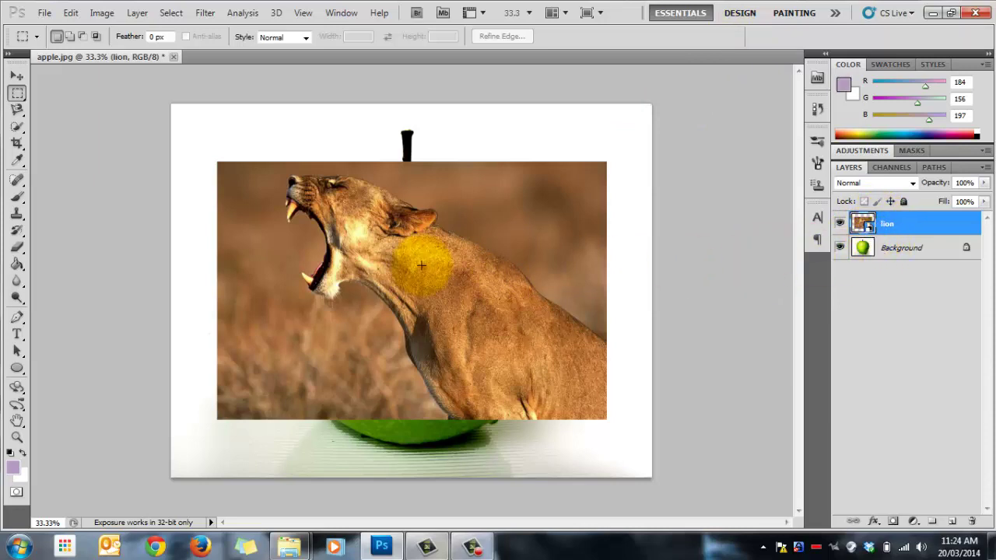
Apply Edit > Transform > Flip Horizontal so the lion faces right.
left_click(71, 13)
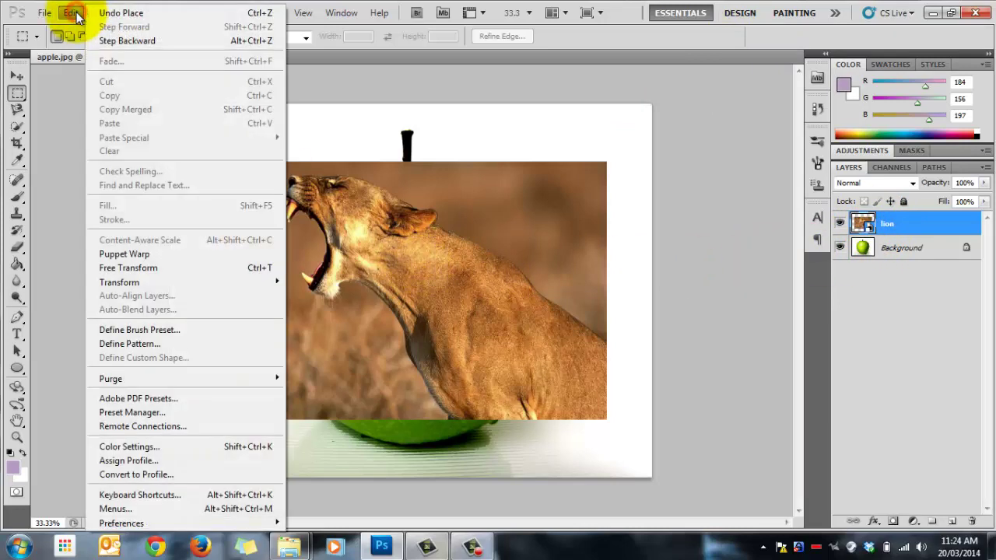
mouse_move(166, 282)
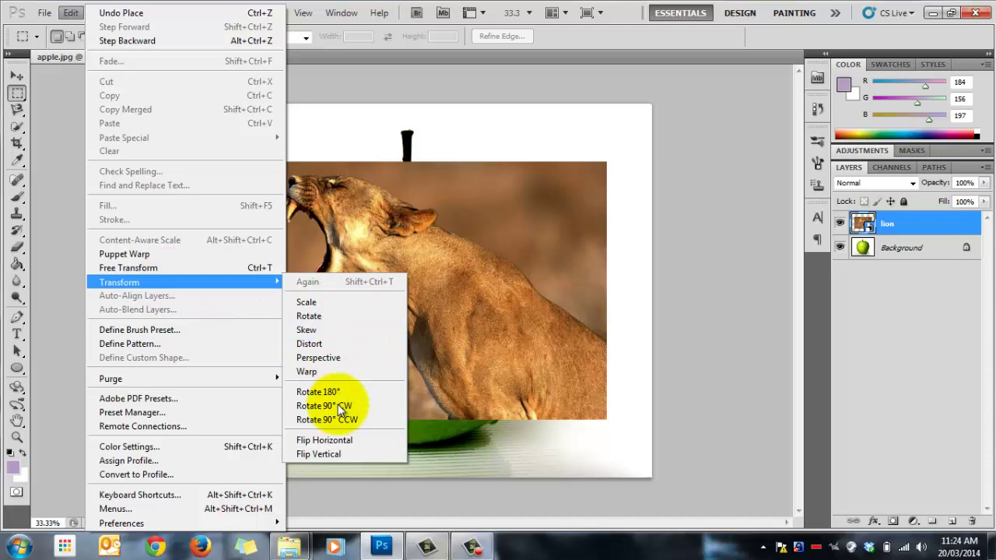
left_click(345, 444)
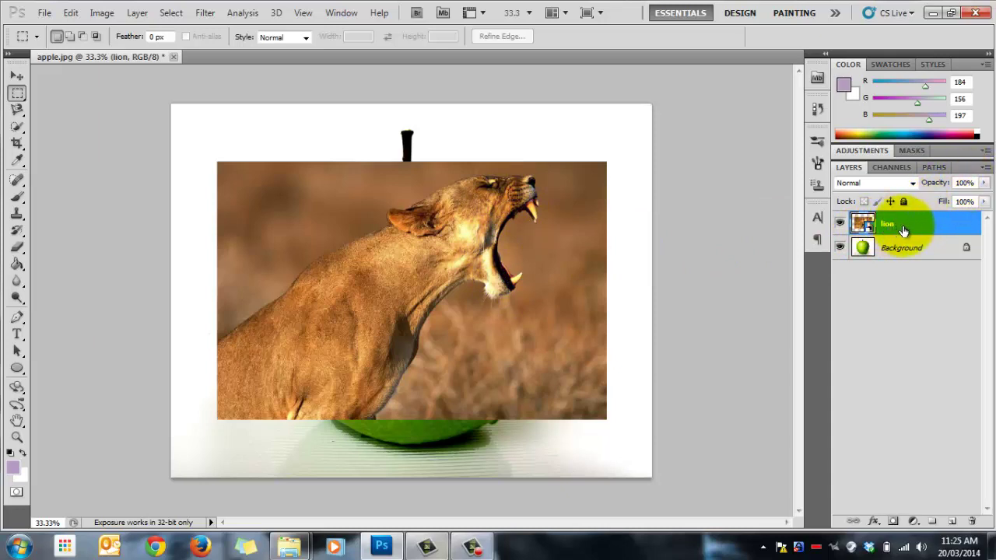
Set the lion layer's opacity to 46% so the green apple shows through.
left_click(984, 184)
left_click_drag(982, 201, 947, 207)
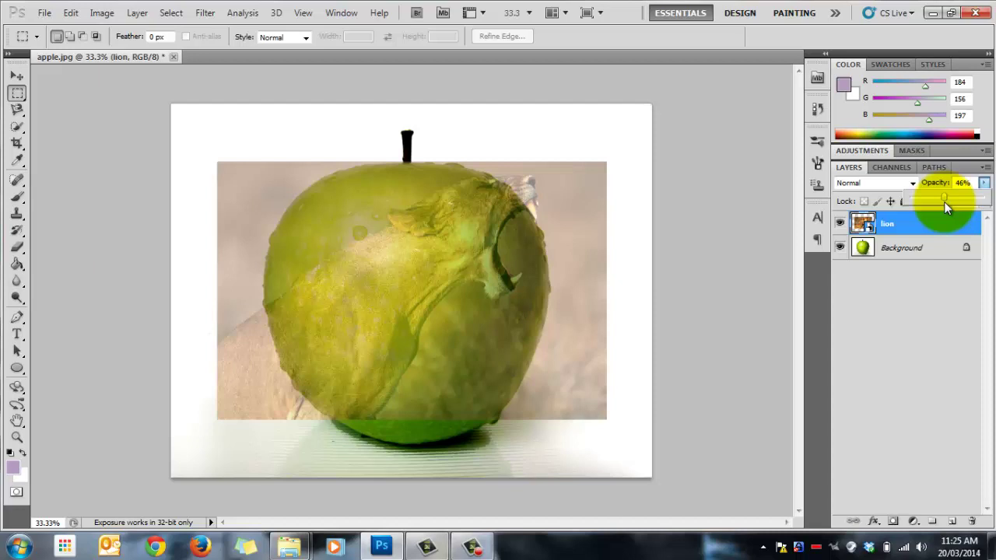
left_click(880, 333)
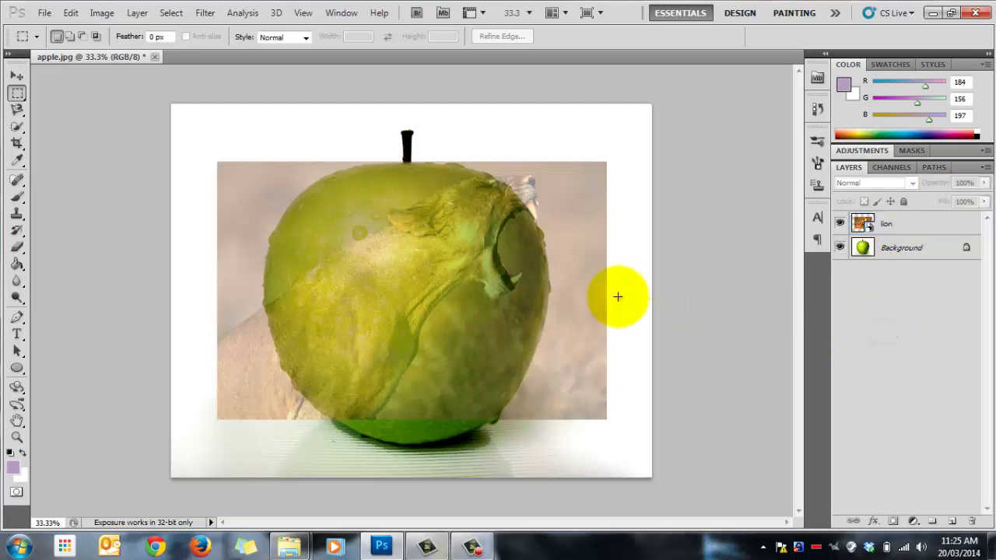
left_click(893, 226)
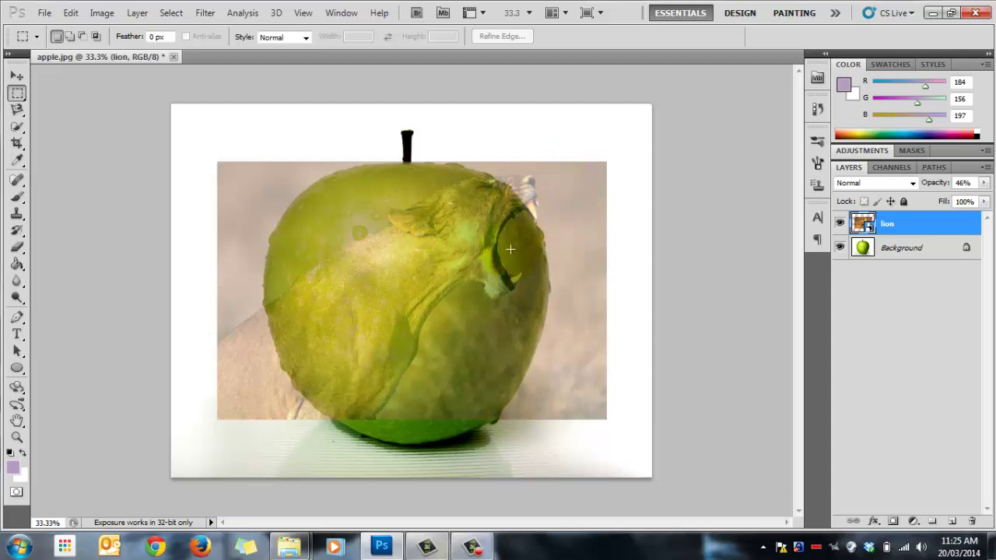
left_click(542, 207)
left_click(71, 14)
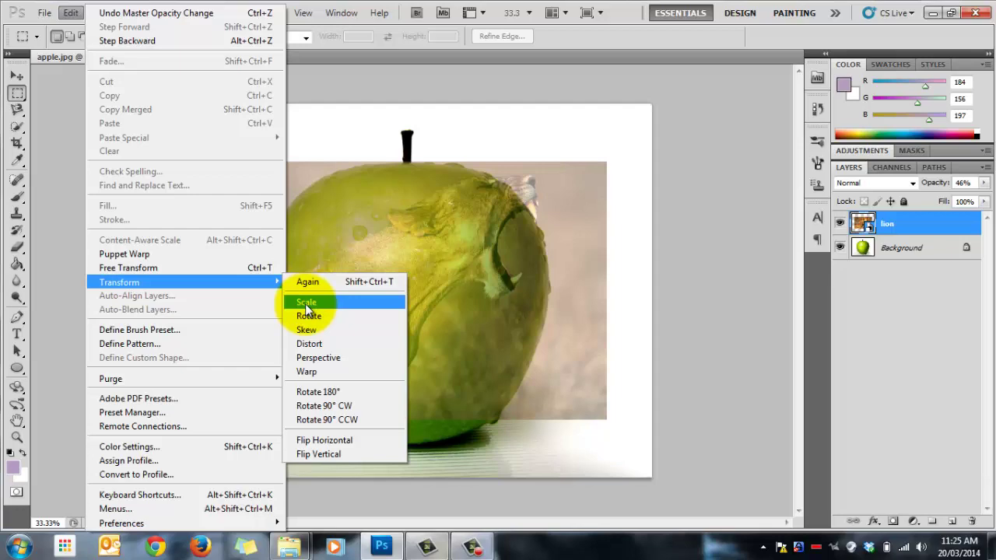
Scale the lion up with Edit > Transform > Scale and move it down-left over the apple.
left_click(306, 303)
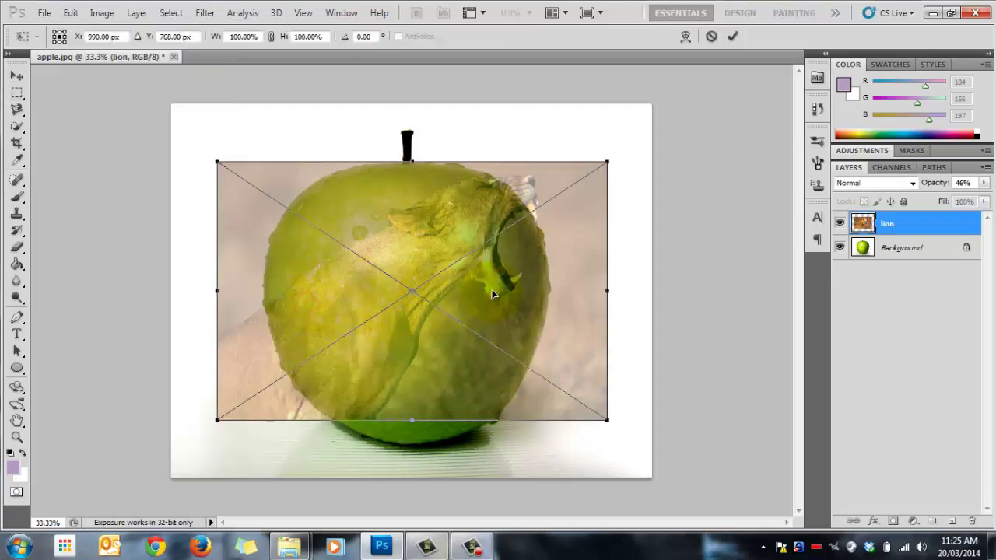
left_click_drag(494, 322, 510, 348)
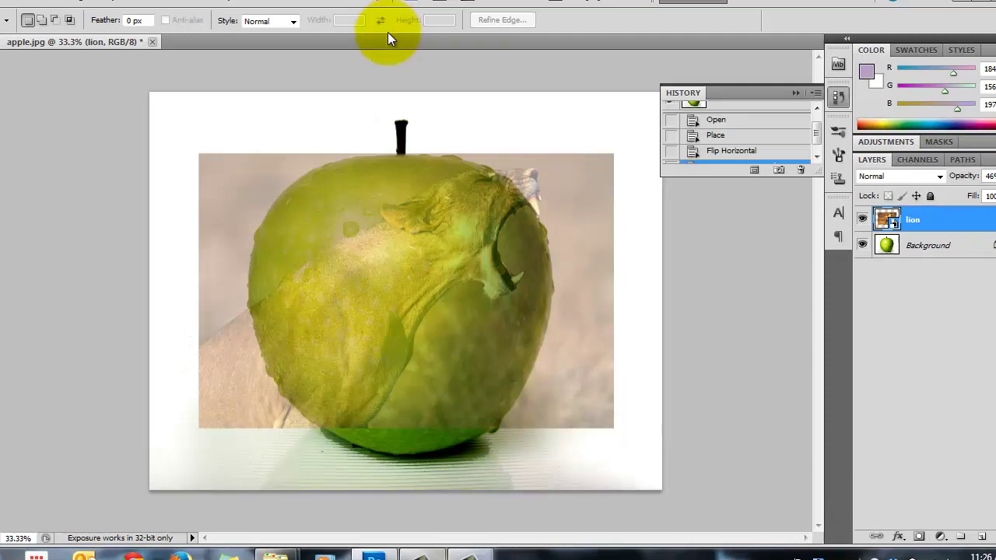
left_click(66, 2)
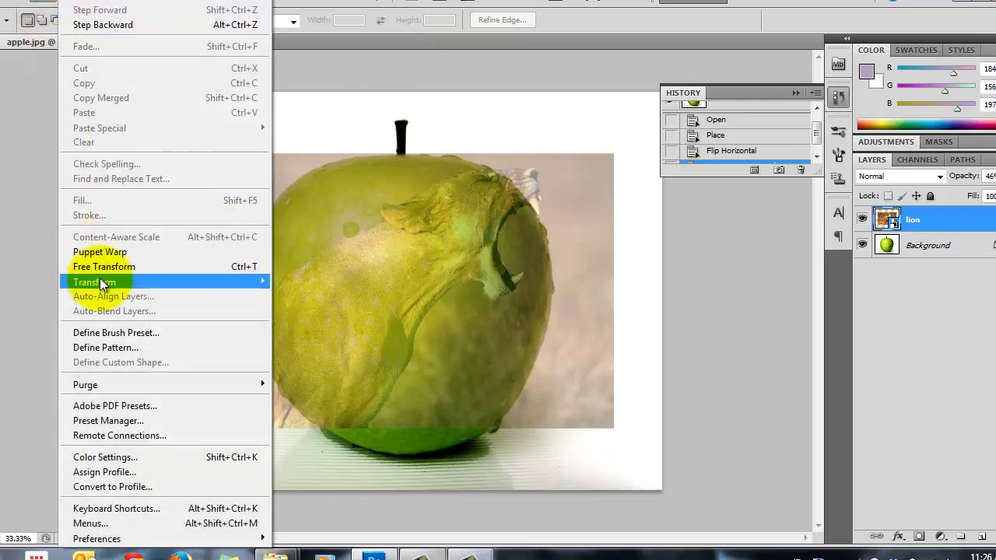
mouse_move(100, 280)
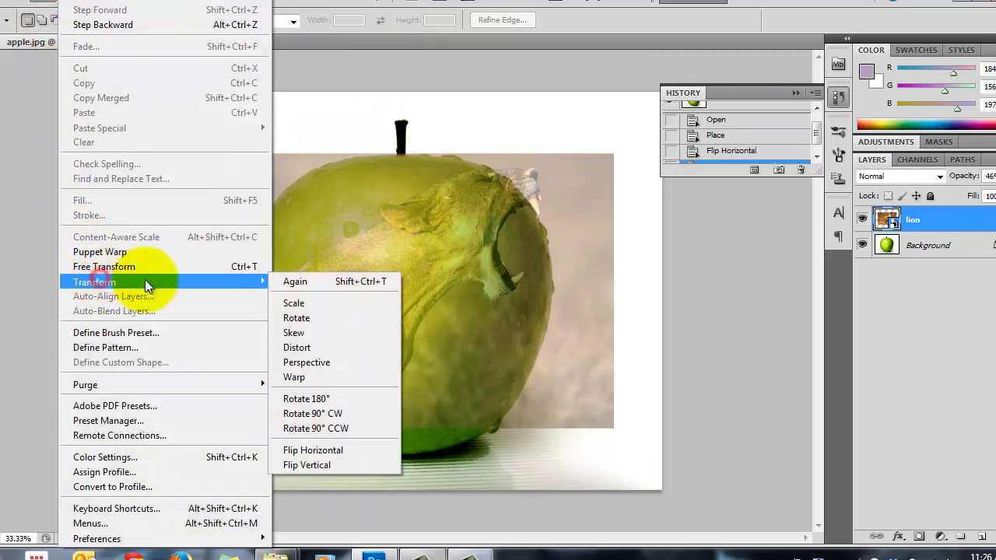
left_click(334, 302)
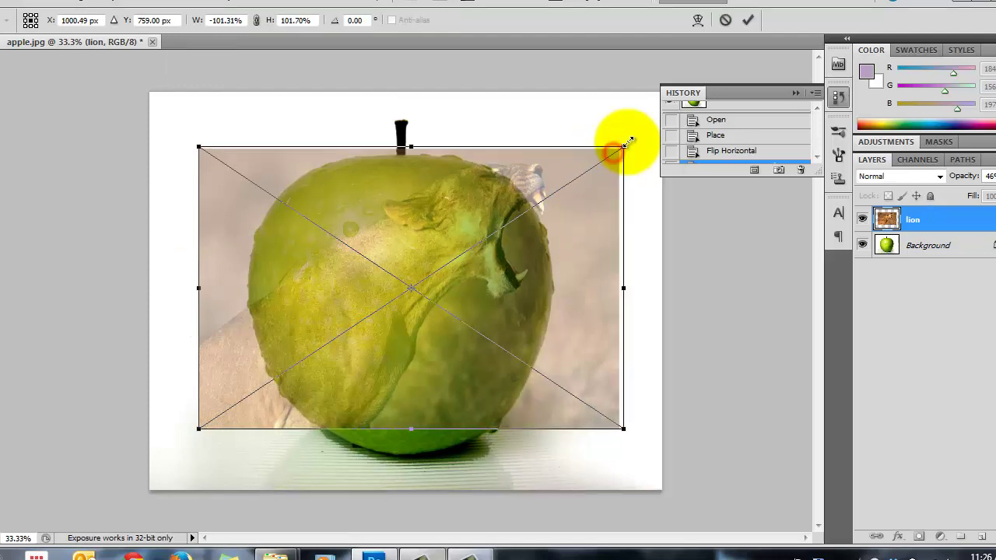
left_click_drag(627, 142, 693, 79)
left_click_drag(574, 224, 533, 338)
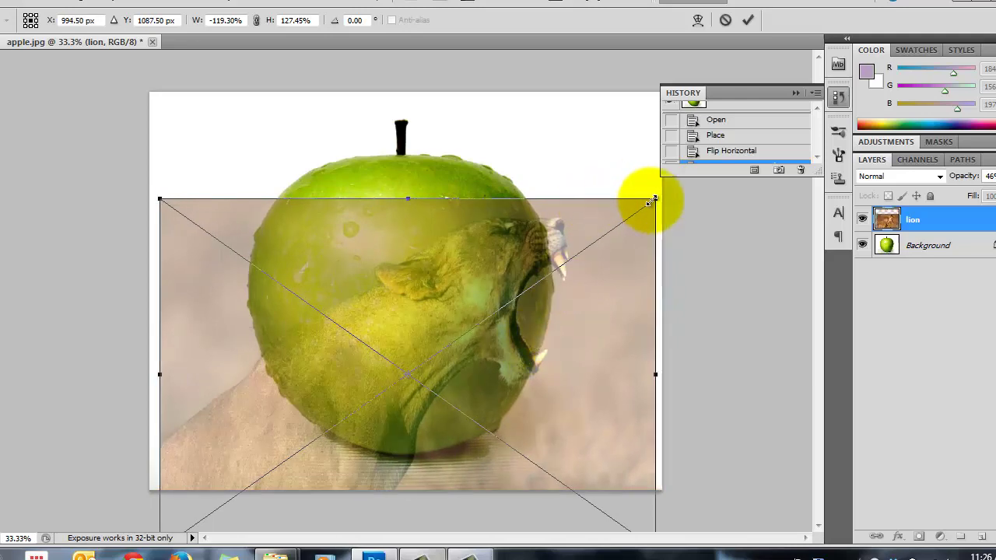
Enlarge the lion further to about 131% by 148%, aligning its jaws with the apple's right edge.
left_click_drag(656, 200, 704, 142)
left_click_drag(603, 246, 555, 318)
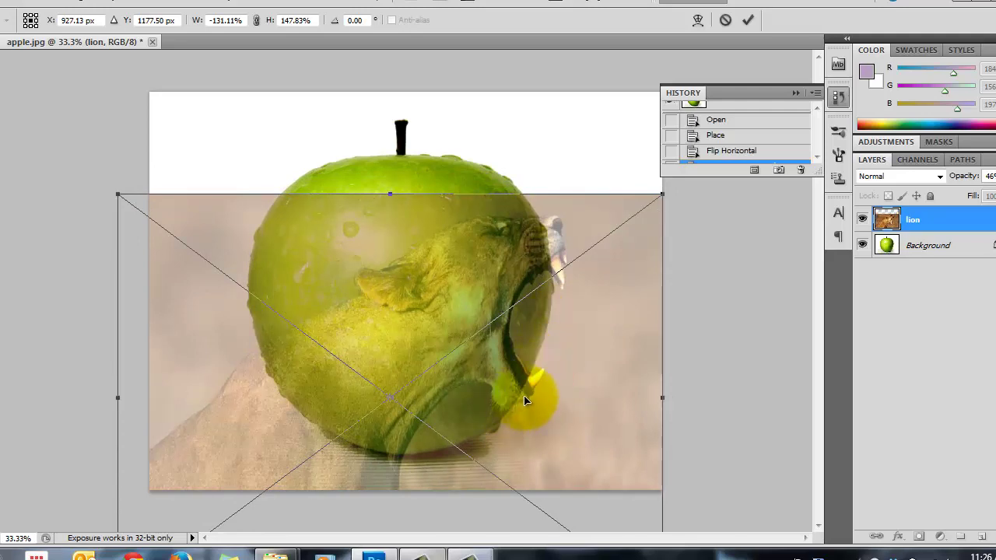
mouse_move(526, 403)
left_mouse_down()
mouse_move(508, 407)
mouse_move(518, 406)
left_mouse_up()
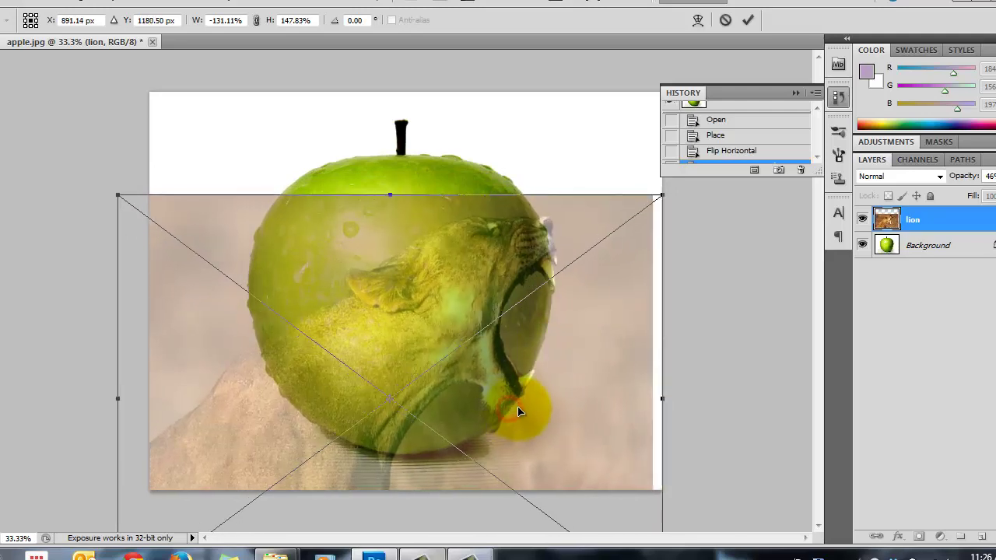
key("ctrl+z")
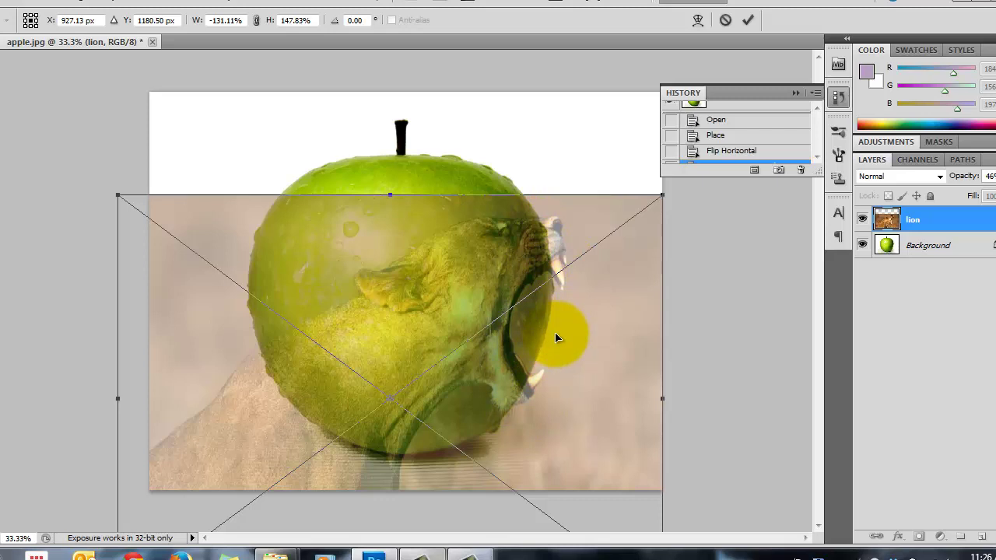
left_click(747, 21)
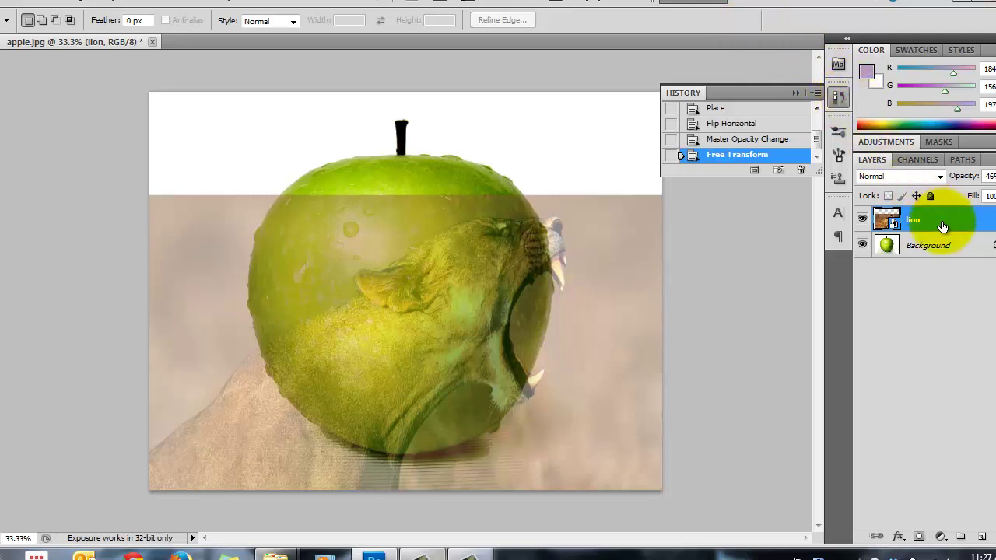
left_click(992, 176)
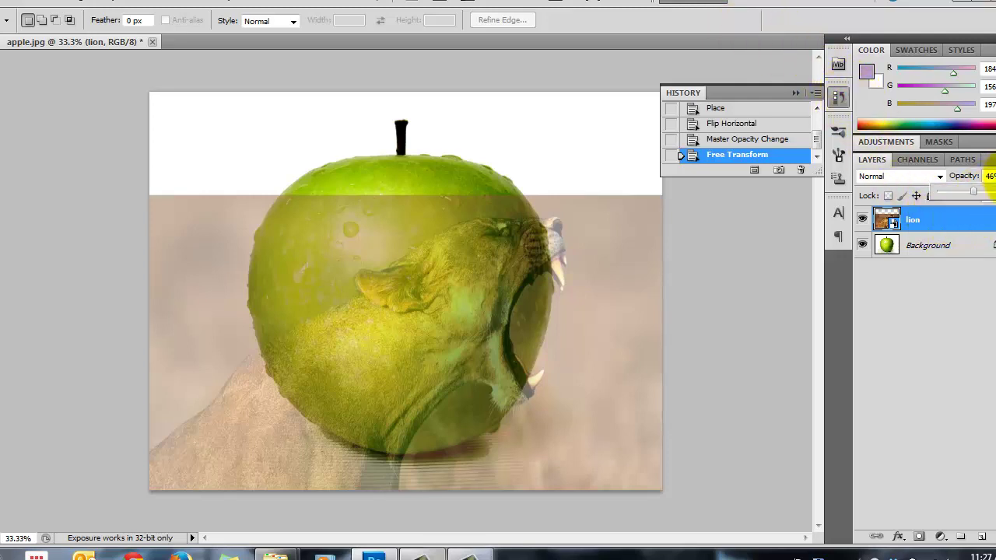
left_click_drag(979, 189, 977, 190)
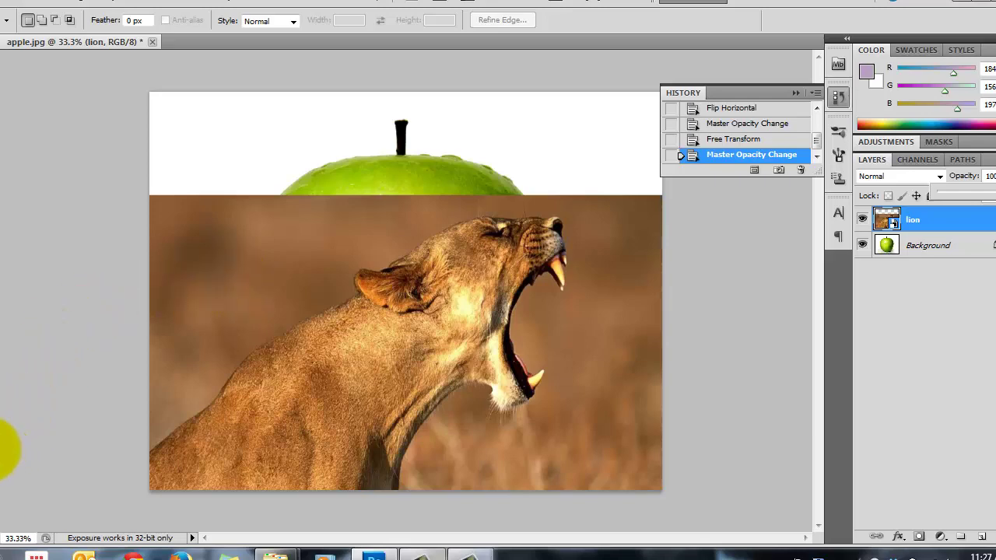
Zoom to 100% on the lion's mouth and pan to center the open jaw and teeth.
key("z")
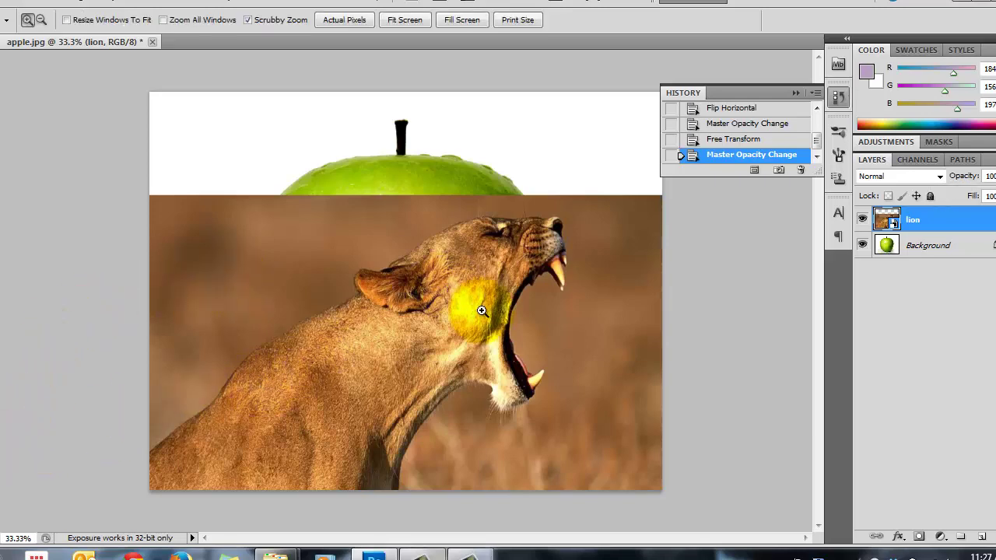
left_click(526, 297)
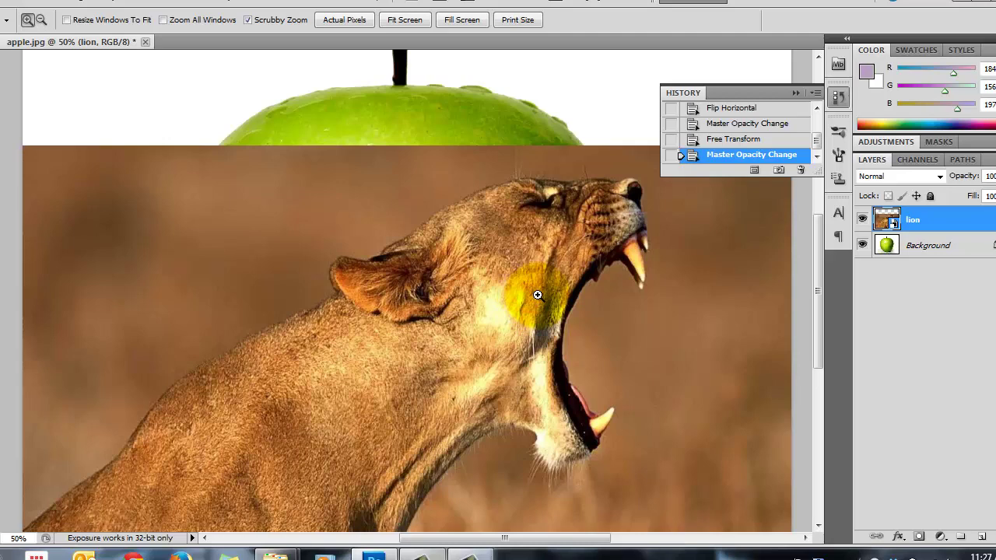
left_click(540, 298)
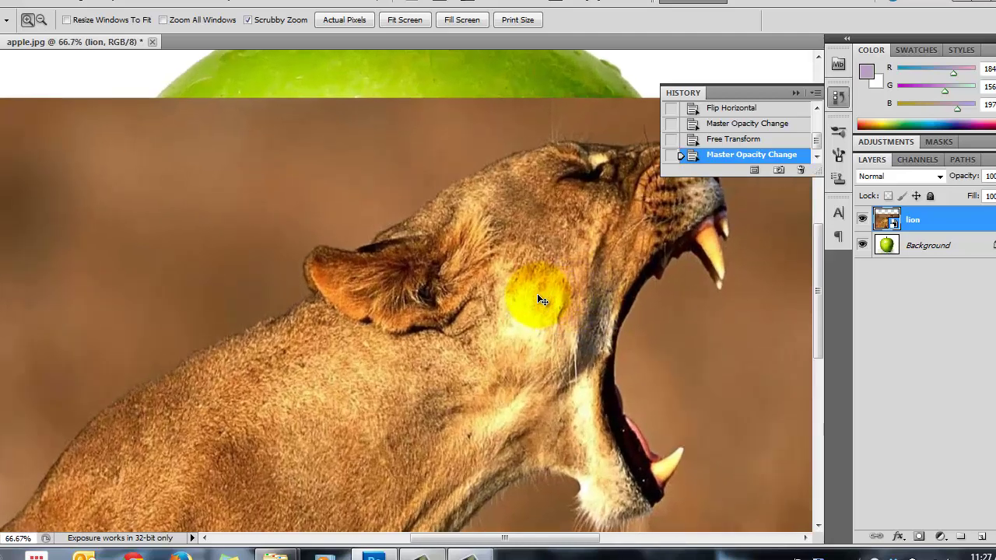
left_click(540, 298, "alt")
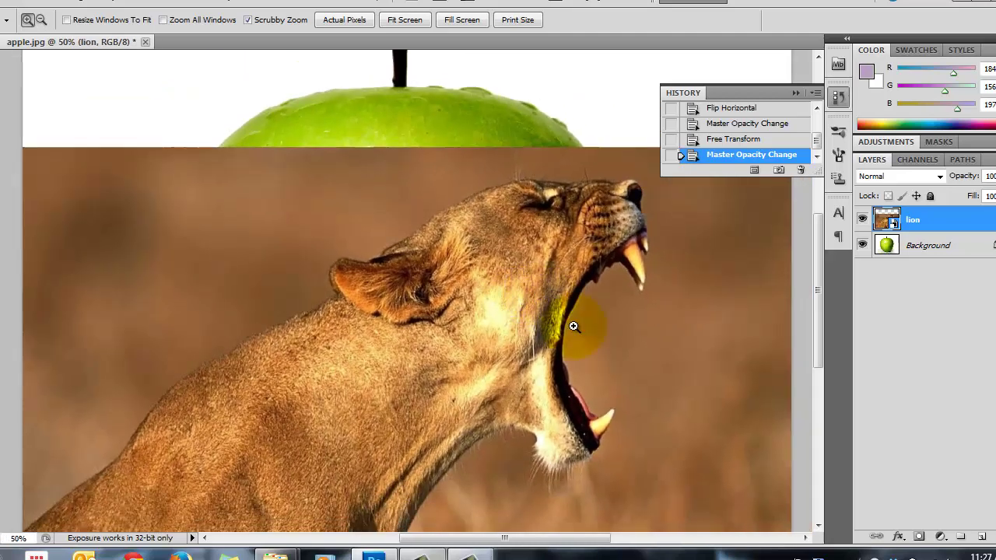
left_click_drag(575, 324, 575, 324)
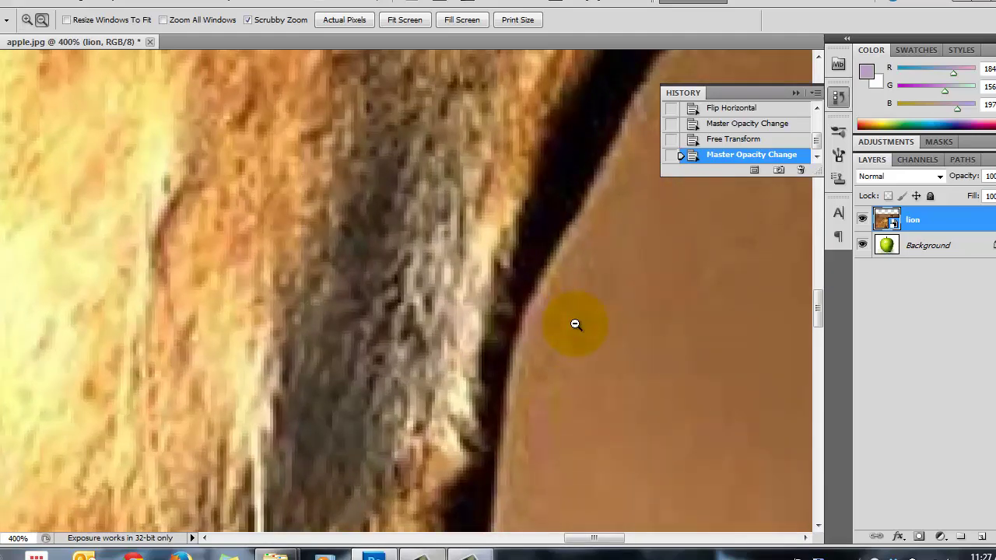
left_click_drag(575, 324, 575, 324)
left_click(575, 324, "alt")
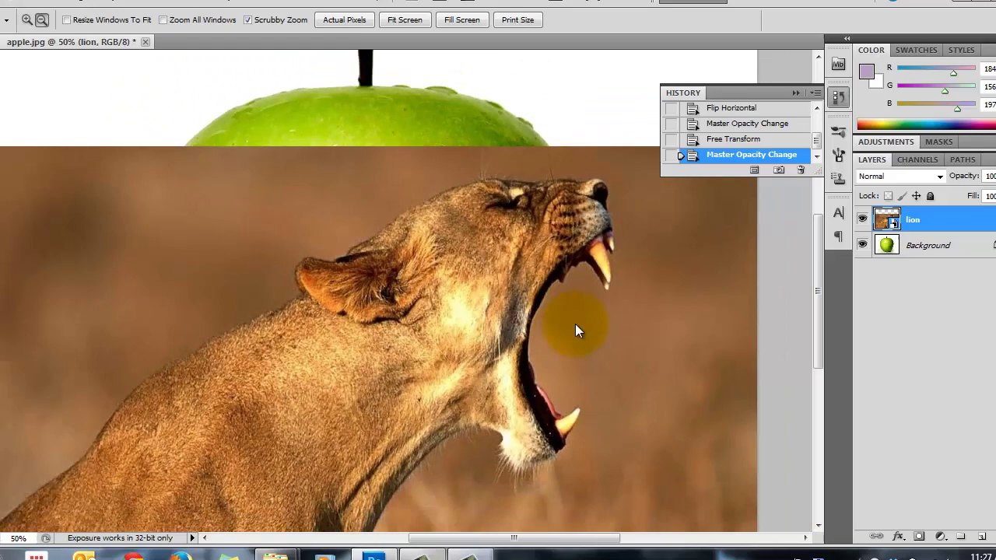
left_click(574, 323)
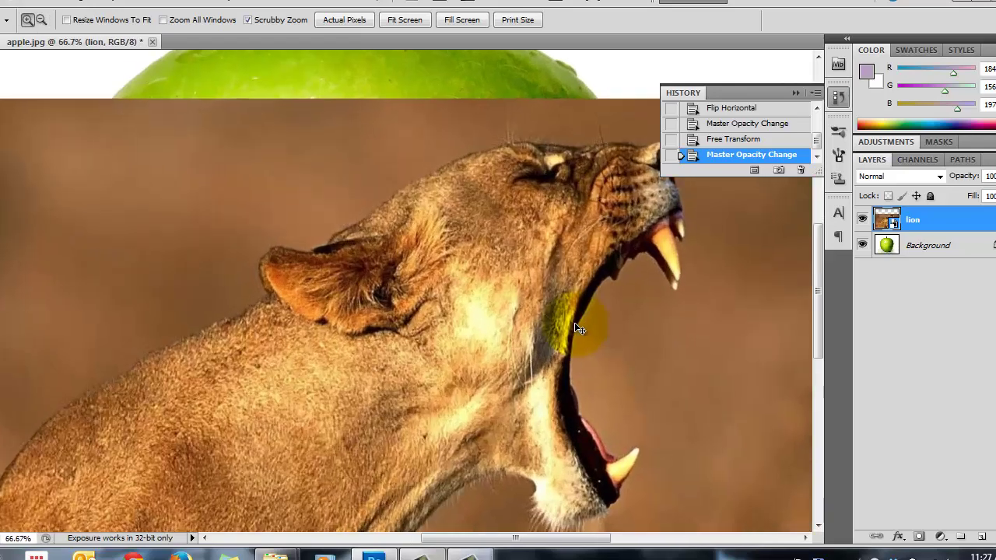
left_click(575, 323)
left_click_drag(575, 324, 306, 245)
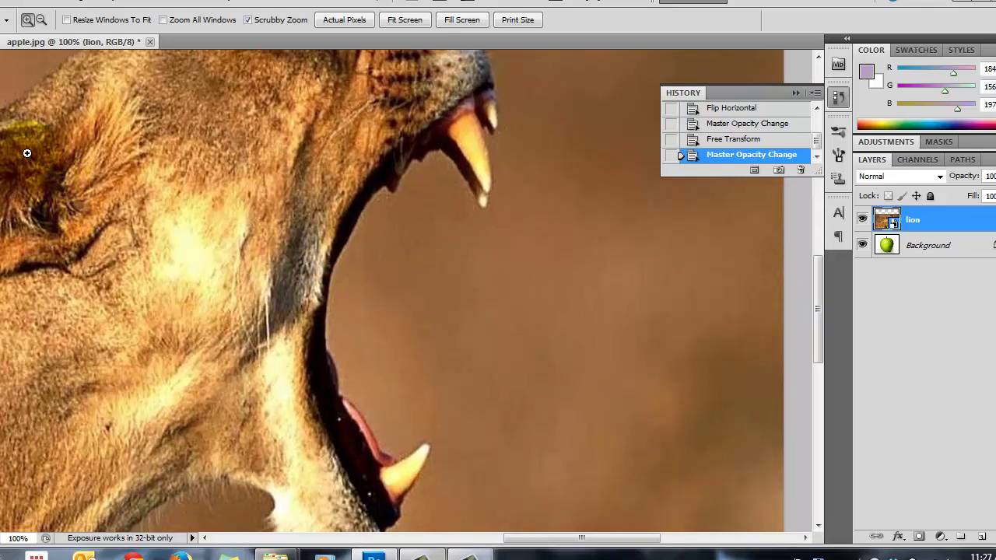
Switch from the Lasso variants to the Quick Selection tool.
key("l")
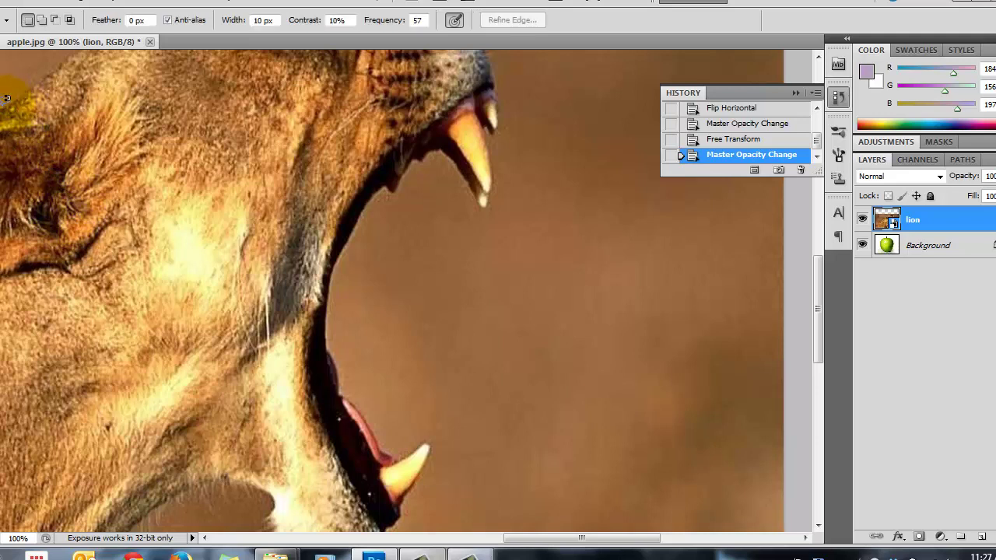
right_click(3, 89)
left_click(31, 113)
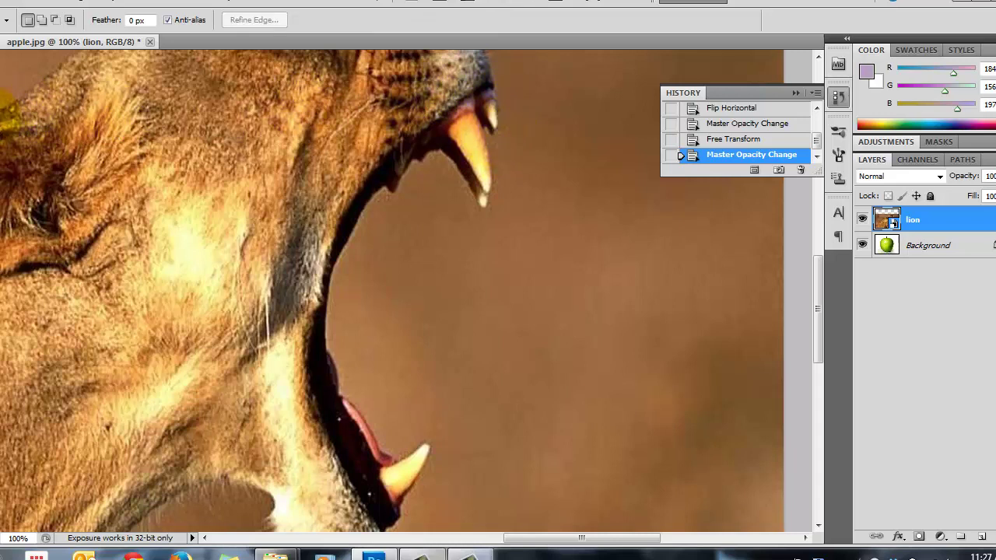
left_click(4, 109)
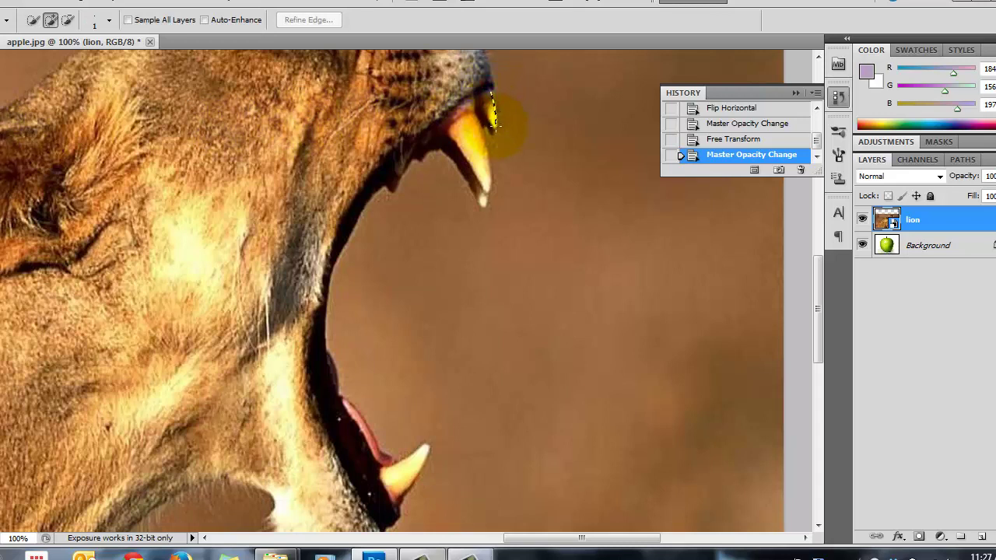
Set the brush to 13 px and paint a selection along the upper fang and lower jaw.
left_click(493, 116)
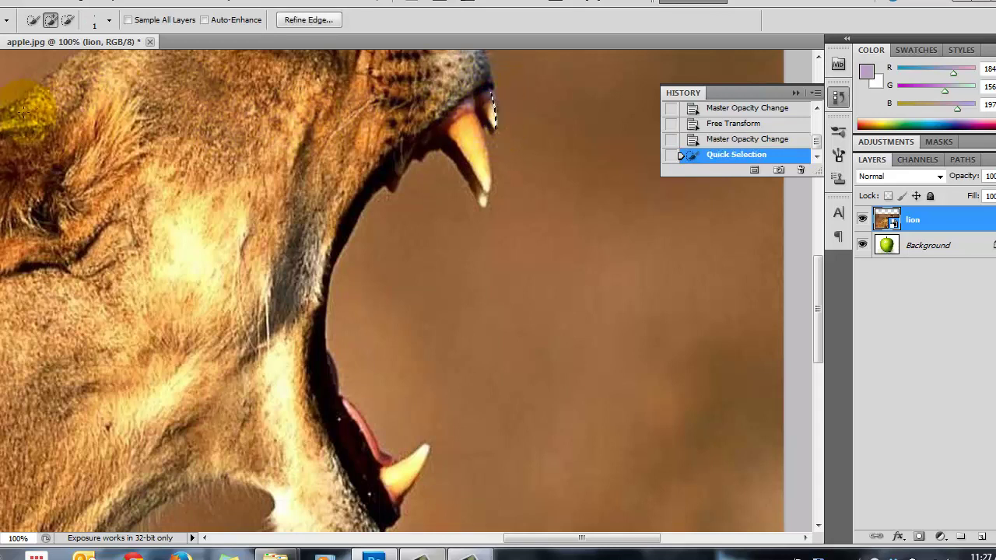
left_click(109, 21)
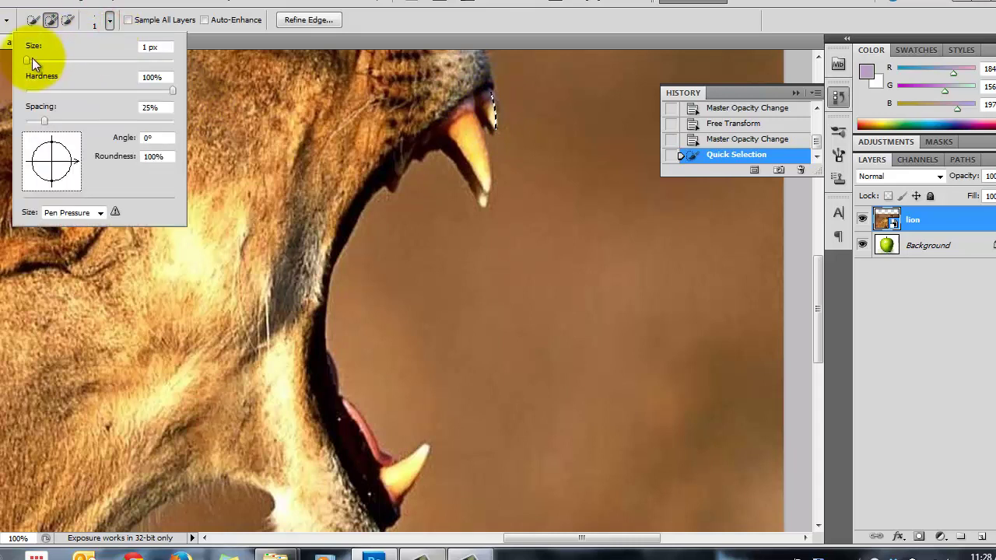
left_click_drag(31, 60, 35, 59)
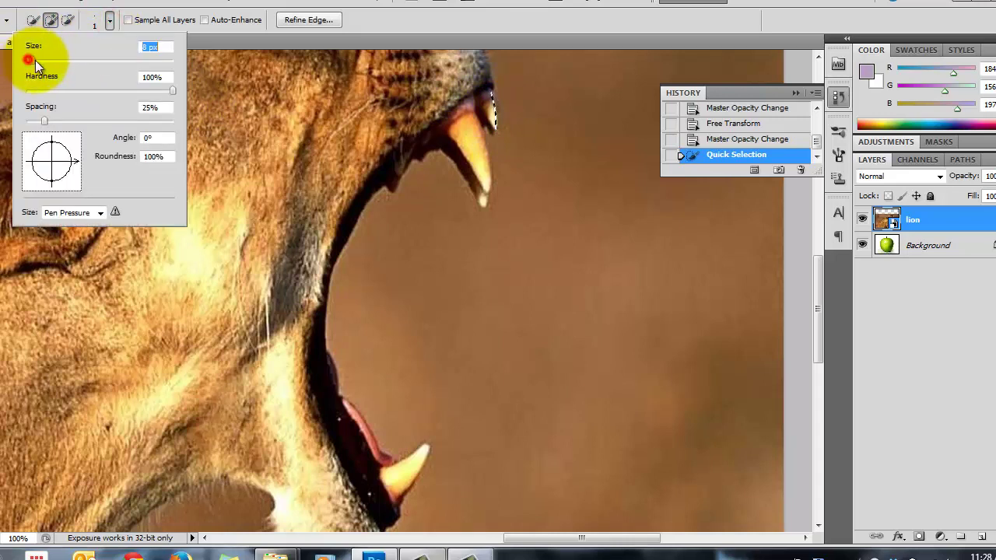
left_click(480, 100)
mouse_move(494, 122)
left_mouse_down()
mouse_move(486, 110)
mouse_move(467, 136)
mouse_move(464, 163)
mouse_move(480, 199)
mouse_move(472, 159)
mouse_move(391, 181)
mouse_move(375, 198)
left_mouse_up()
mouse_move(433, 178)
left_mouse_down()
mouse_move(332, 277)
mouse_move(330, 261)
mouse_move(309, 352)
mouse_move(318, 405)
mouse_move(369, 480)
mouse_move(397, 482)
mouse_move(402, 494)
mouse_move(414, 477)
mouse_move(394, 462)
left_mouse_up()
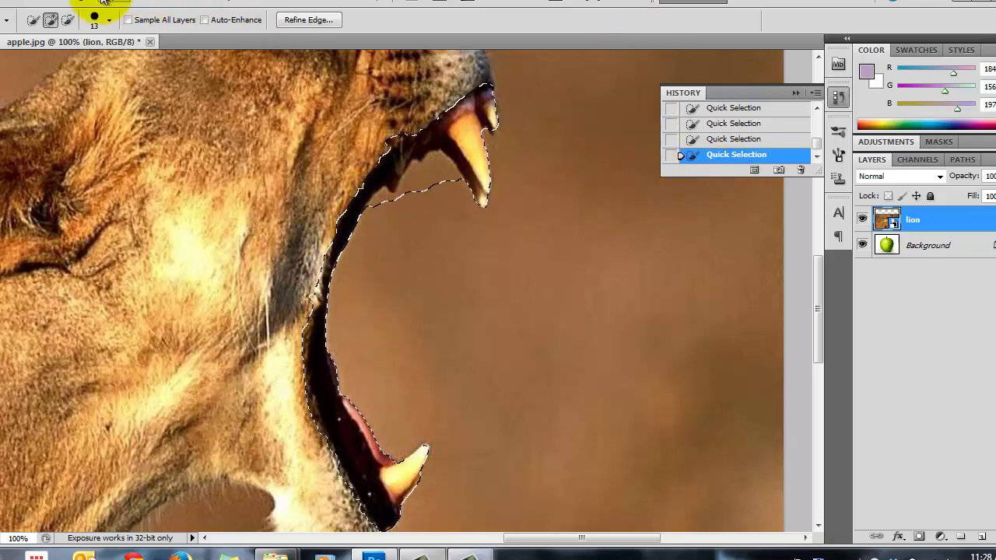
Apply Select > Inverse so everything outside the jaw-and-fangs outline is selected.
left_click(47, 3)
left_click(48, 4)
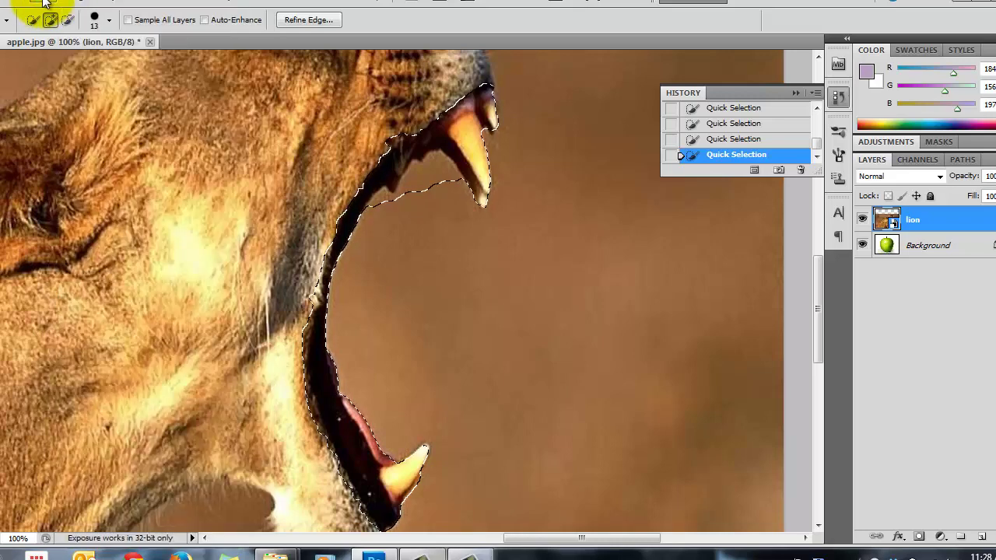
left_click(150, 5)
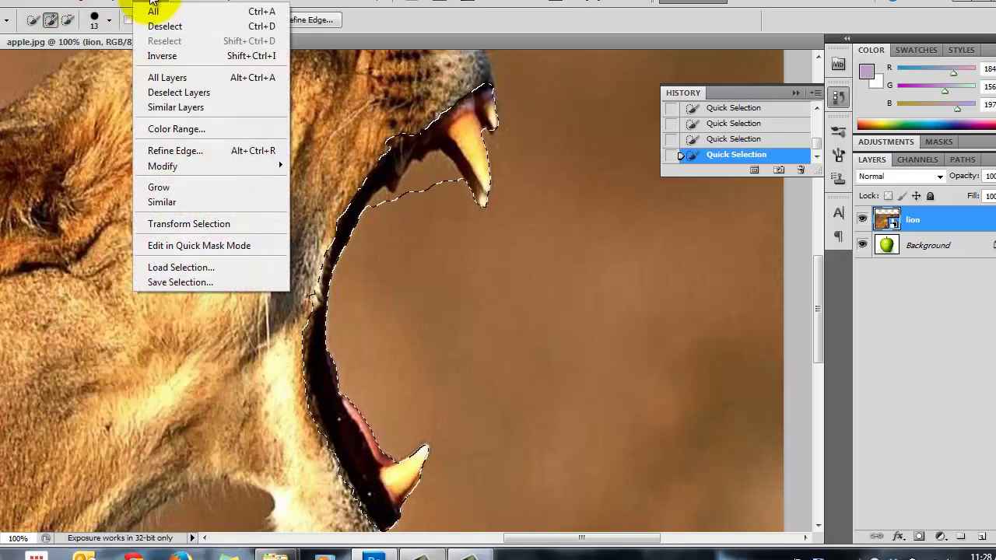
left_click(156, 58)
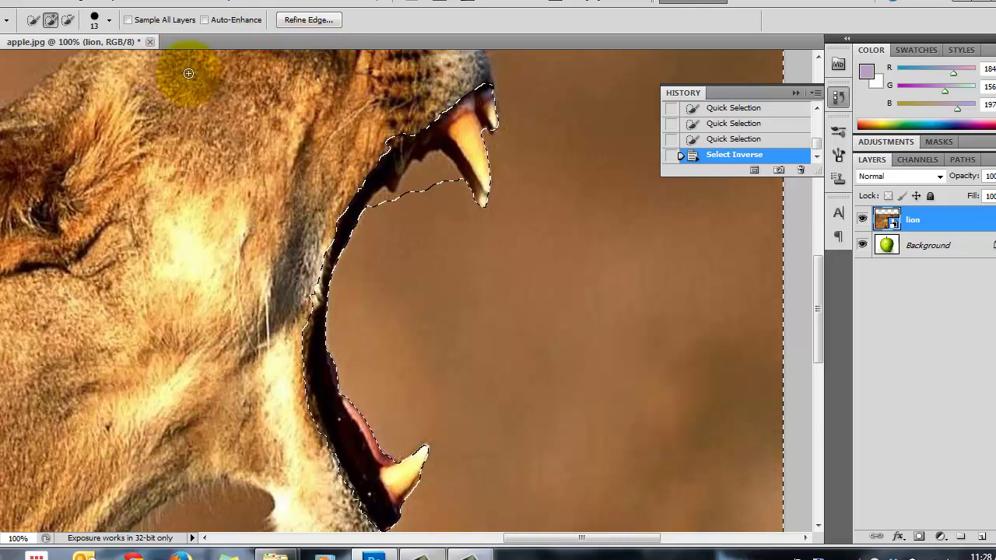
left_click(165, 2)
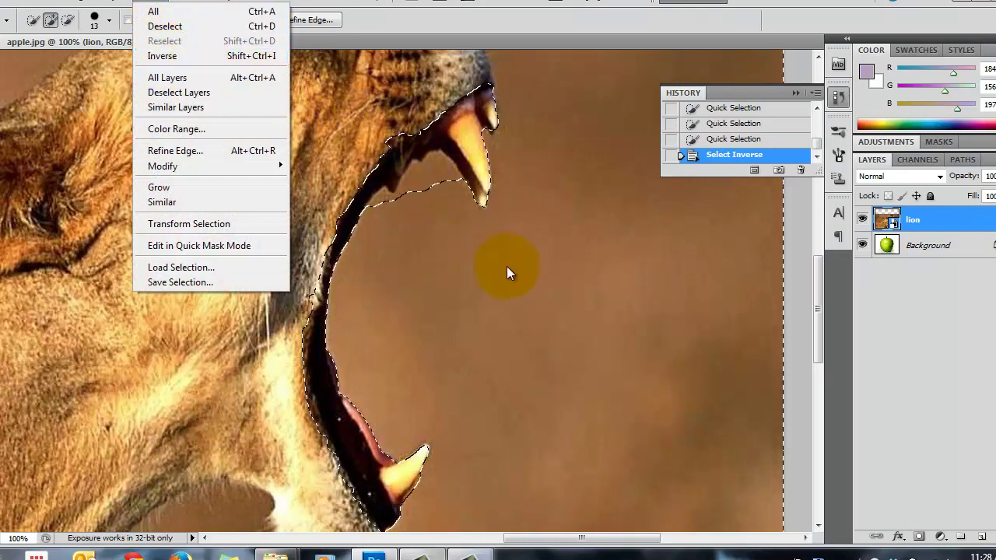
left_click(936, 221)
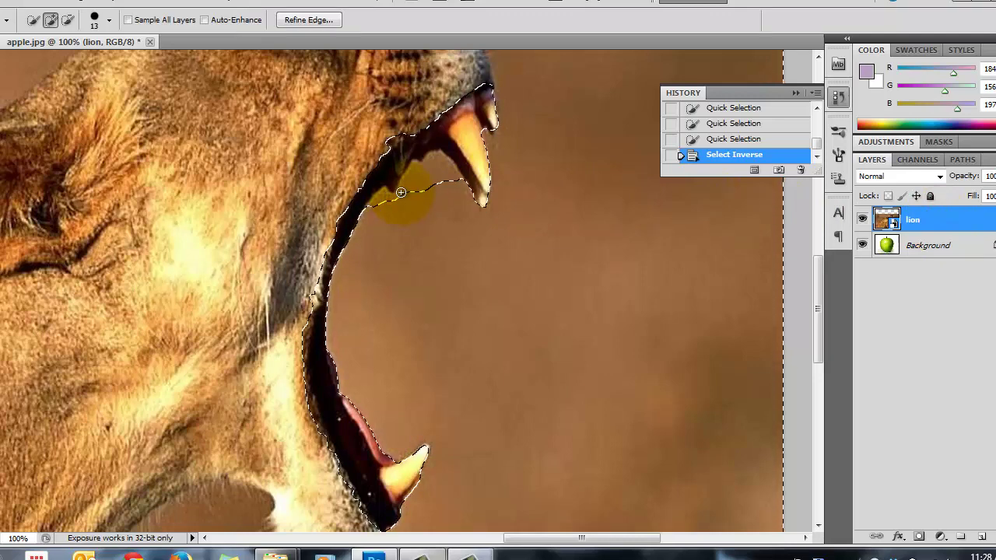
scroll(400, 192, "down", 10)
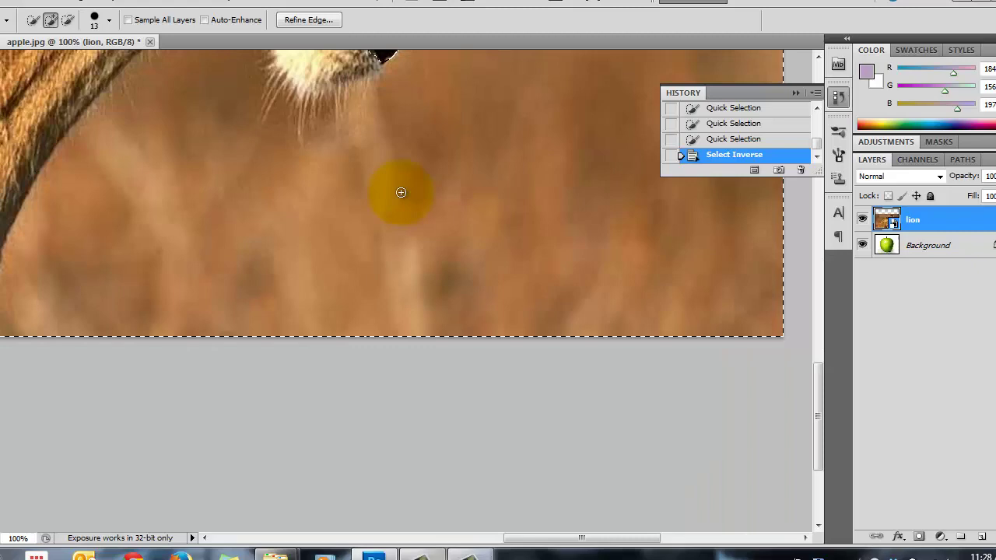
scroll(400, 192, "up", 8)
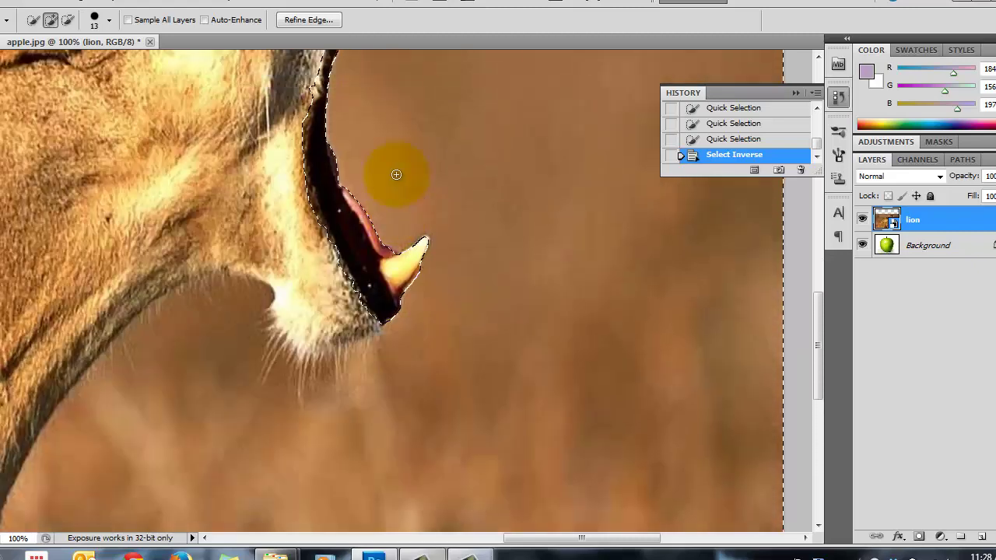
scroll(396, 172, "up", 2)
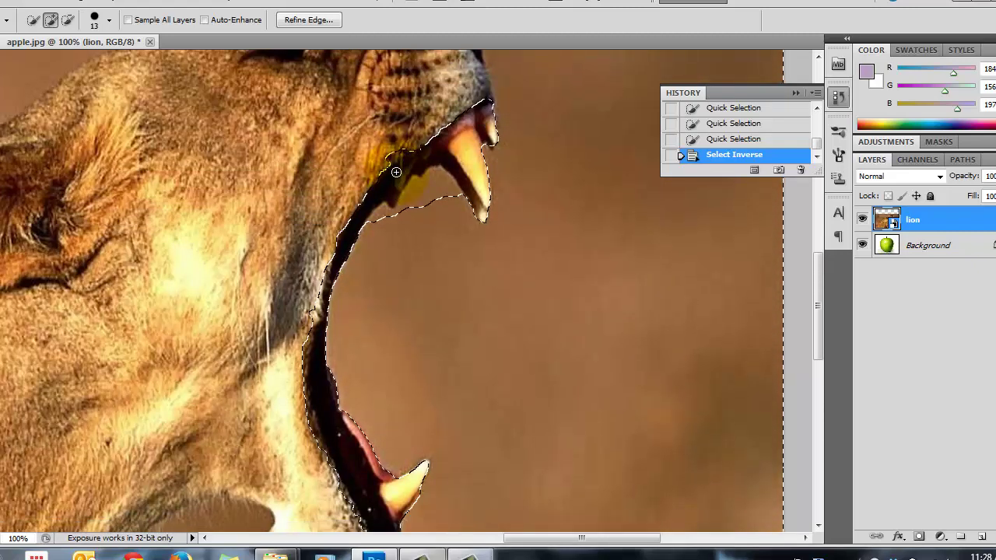
Dismiss the smart-object error, rasterize the lion layer, delete outside the jaws, and zoom out.
left_click(396, 172)
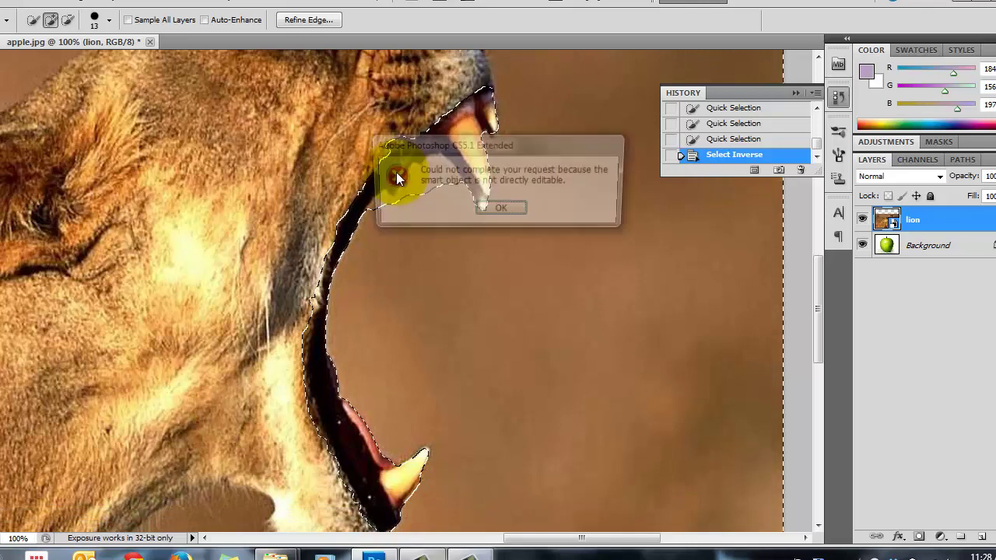
left_click(501, 210)
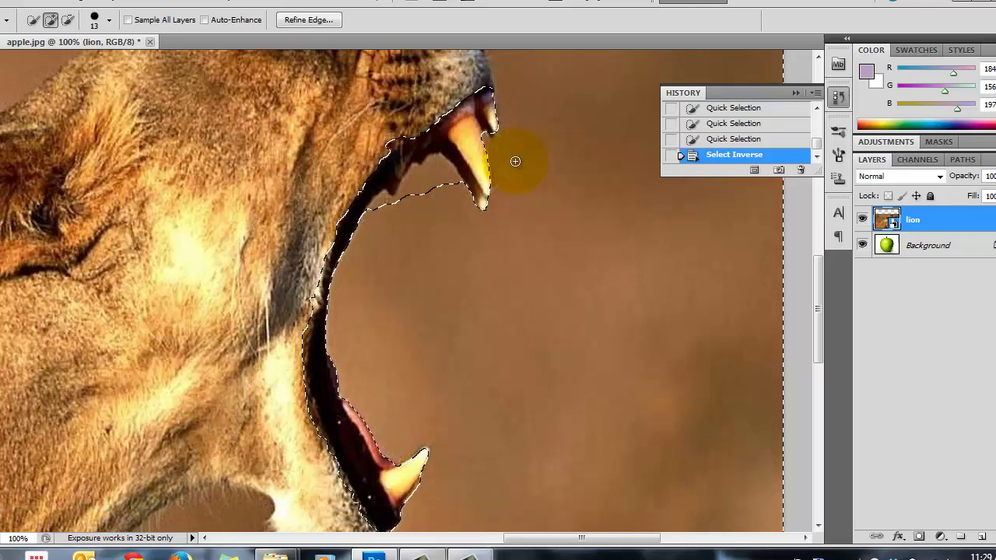
right_click(895, 228)
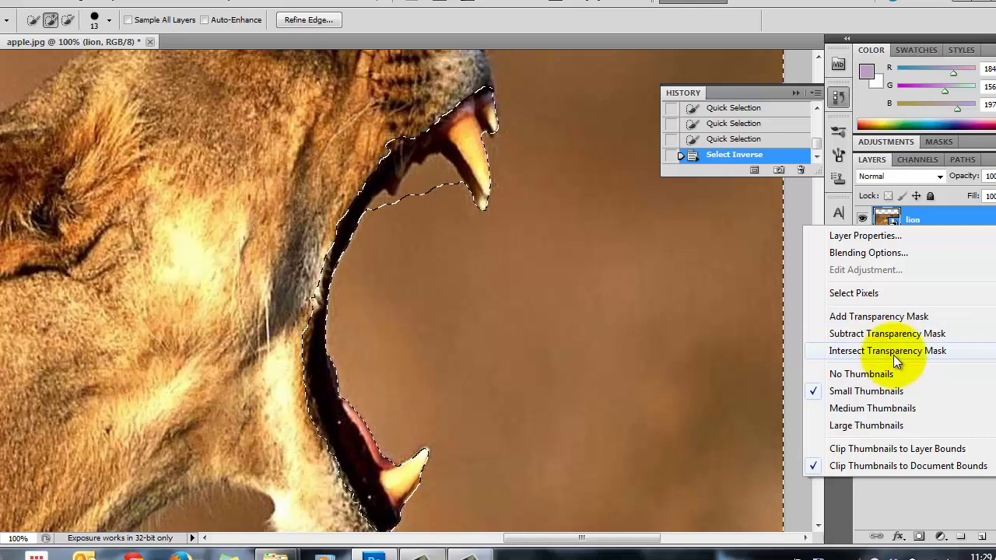
right_click(919, 214)
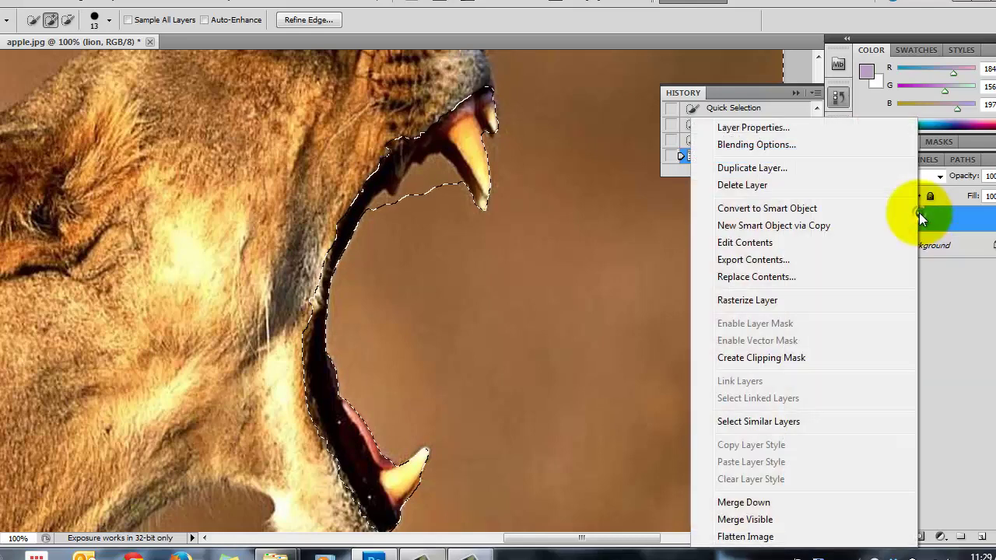
left_click(828, 301)
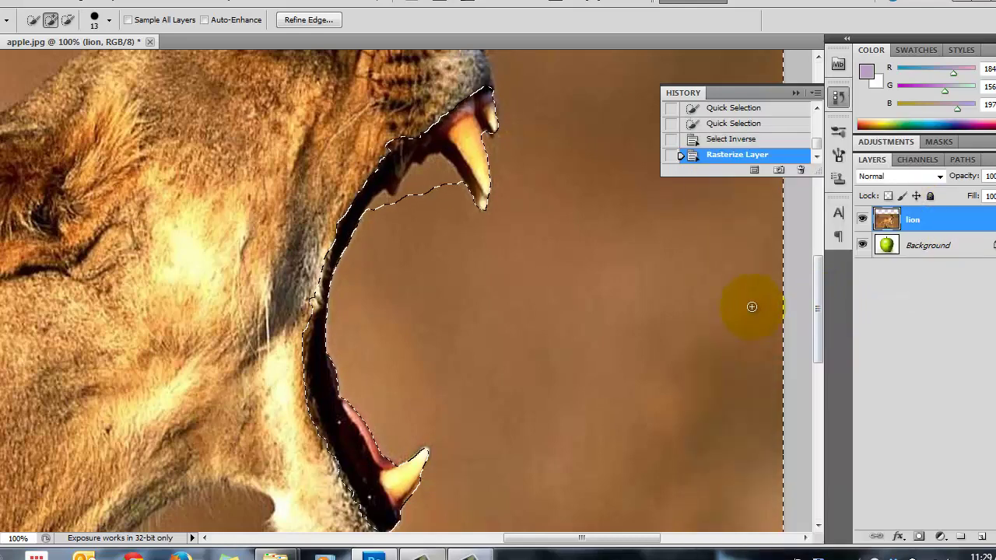
key("Delete")
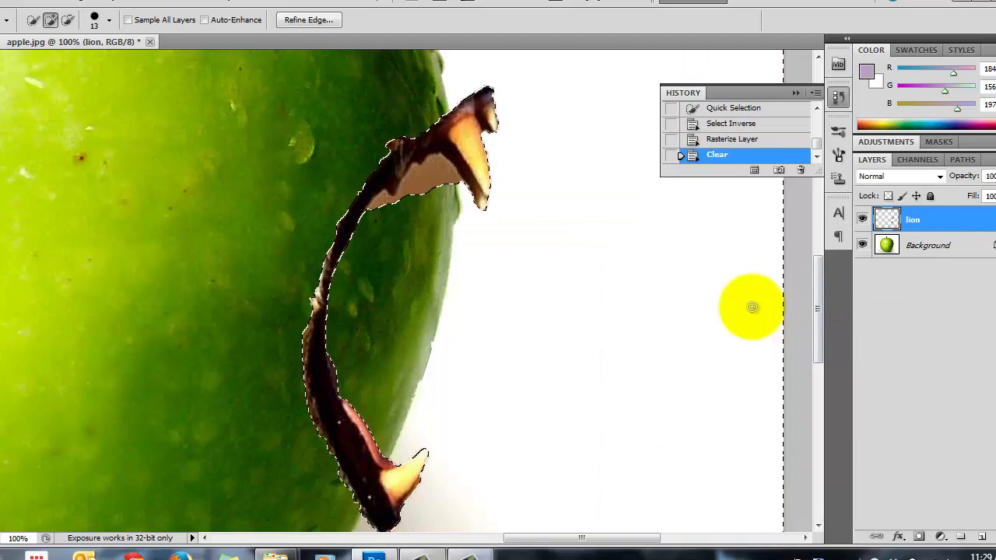
key("ctrl+minus")
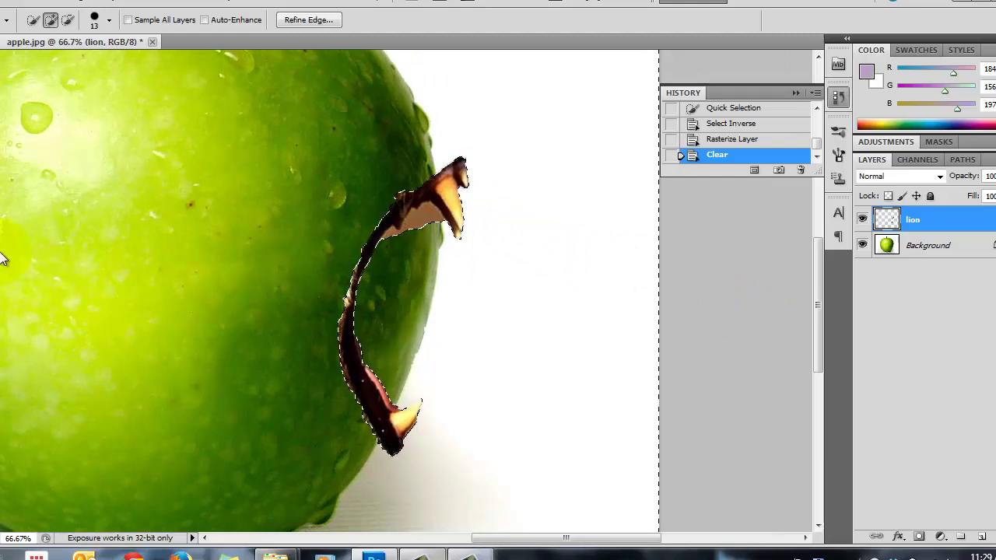
Take the Eraser and invert the selection so everything outside the jaw is selected.
key("e")
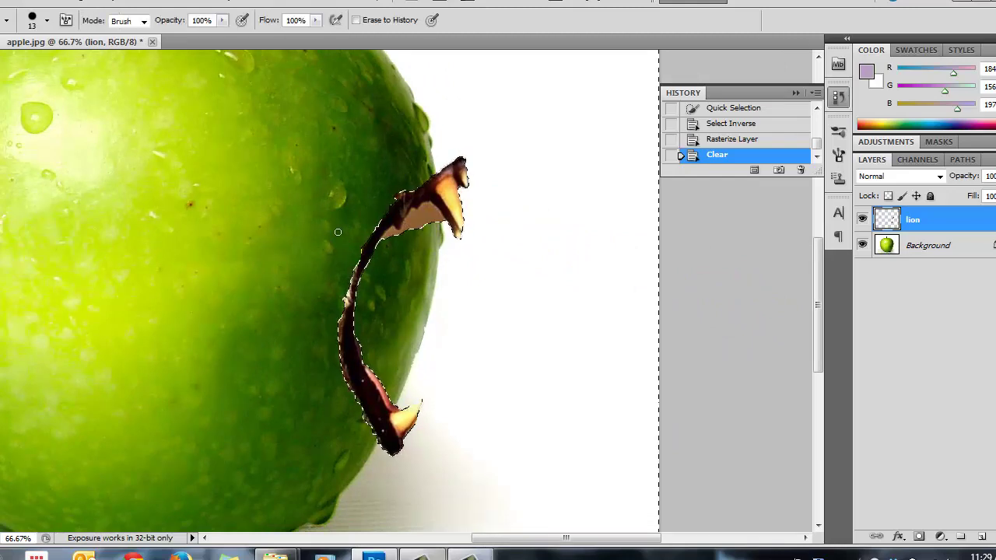
left_click(165, 2)
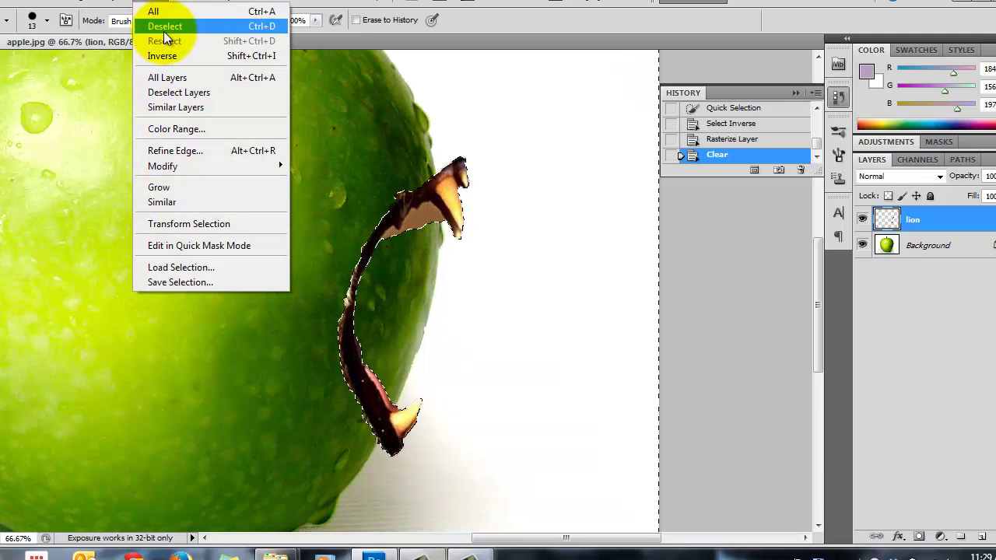
left_click(162, 56)
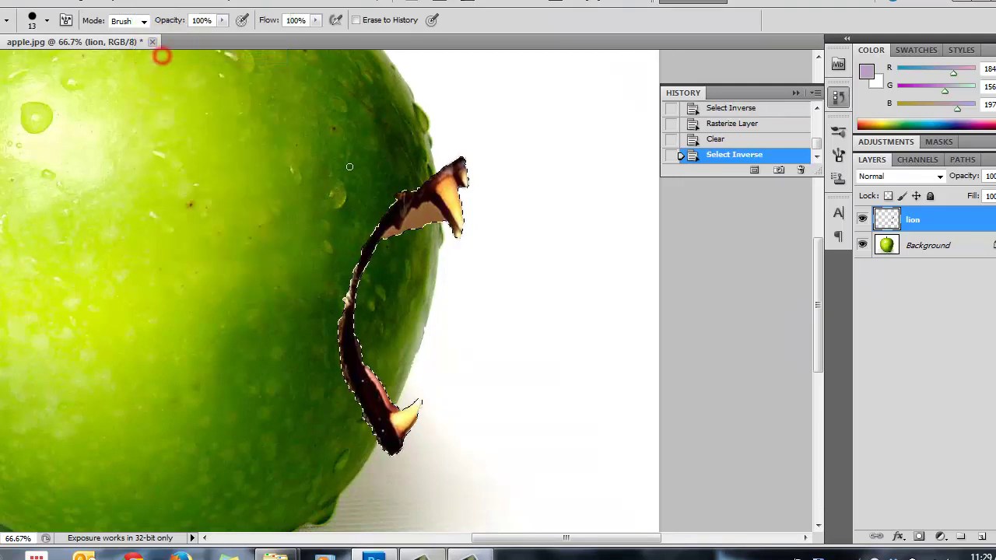
Erase the yellow and reddish fringe along the jaw edge and upper fang, then deselect.
scroll(403, 246, "up", 2)
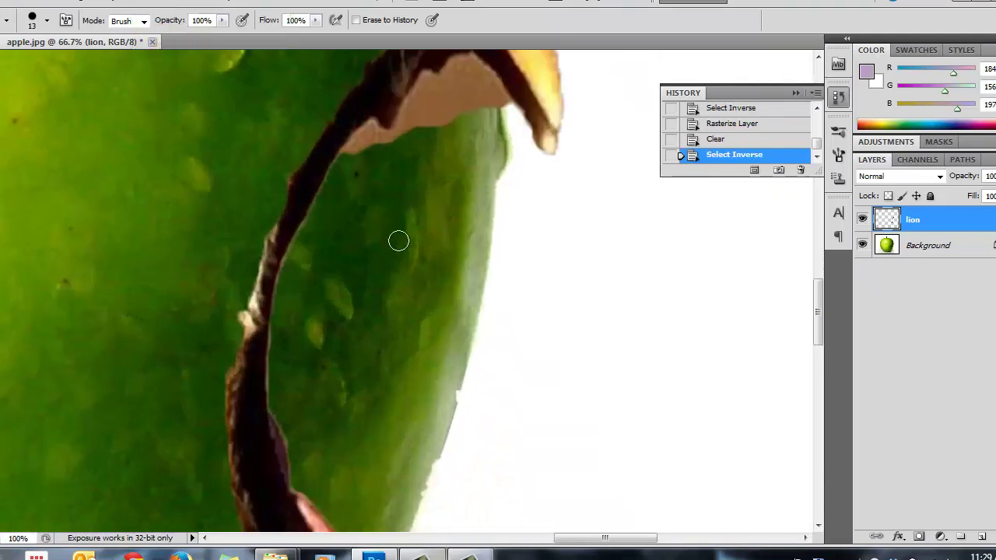
scroll(399, 233, "up", 3)
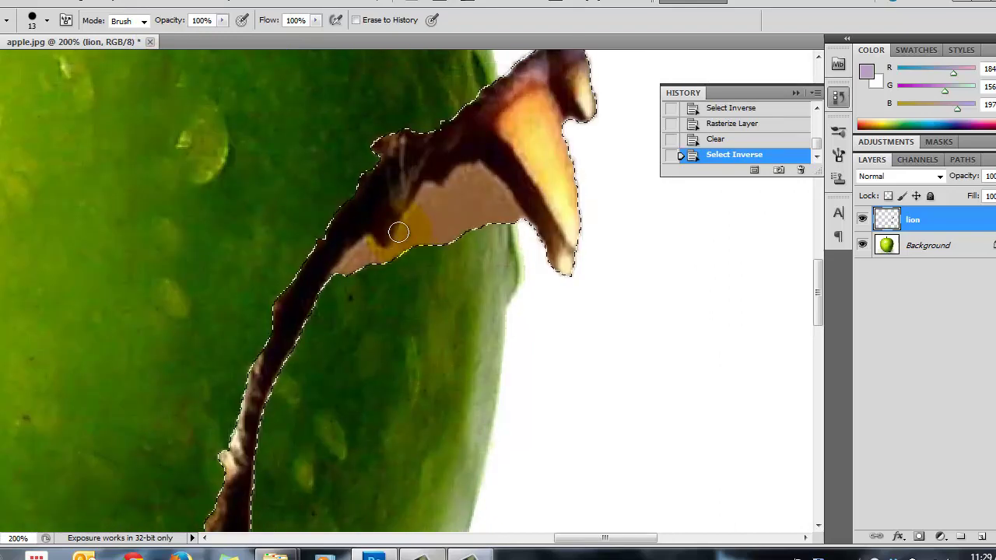
left_click(345, 278)
mouse_move(358, 269)
left_mouse_down()
mouse_move(369, 248)
mouse_move(415, 237)
left_mouse_up()
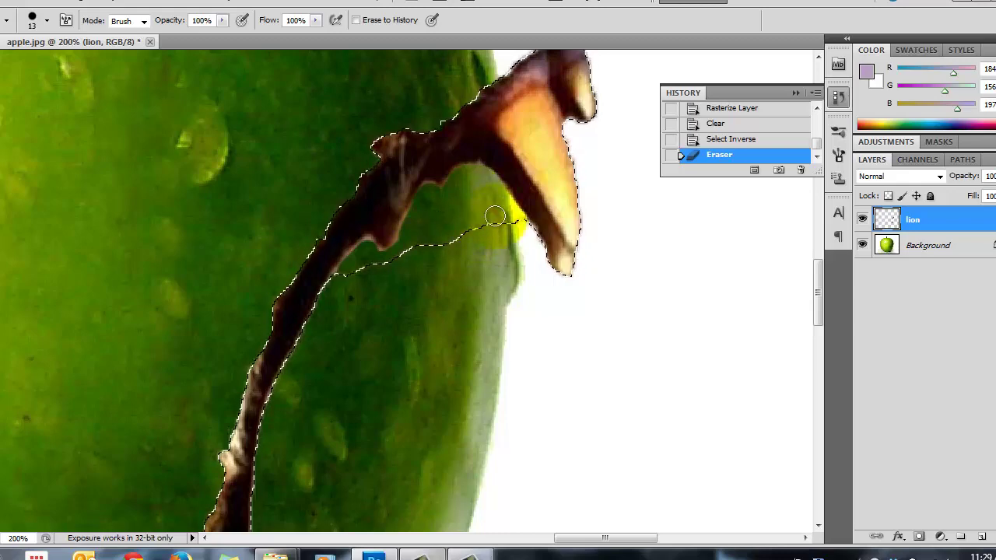
left_click_drag(495, 215, 456, 229)
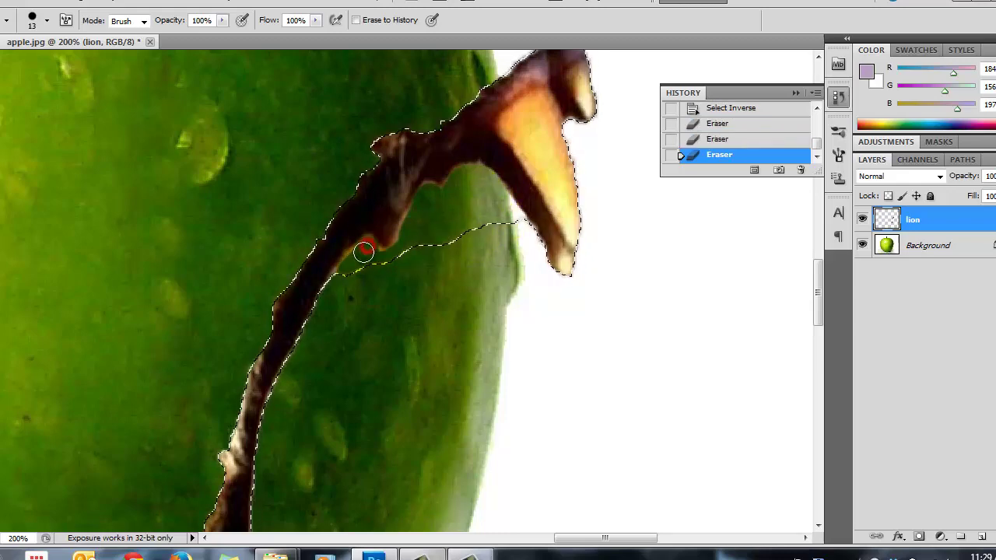
left_click_drag(352, 259, 347, 267)
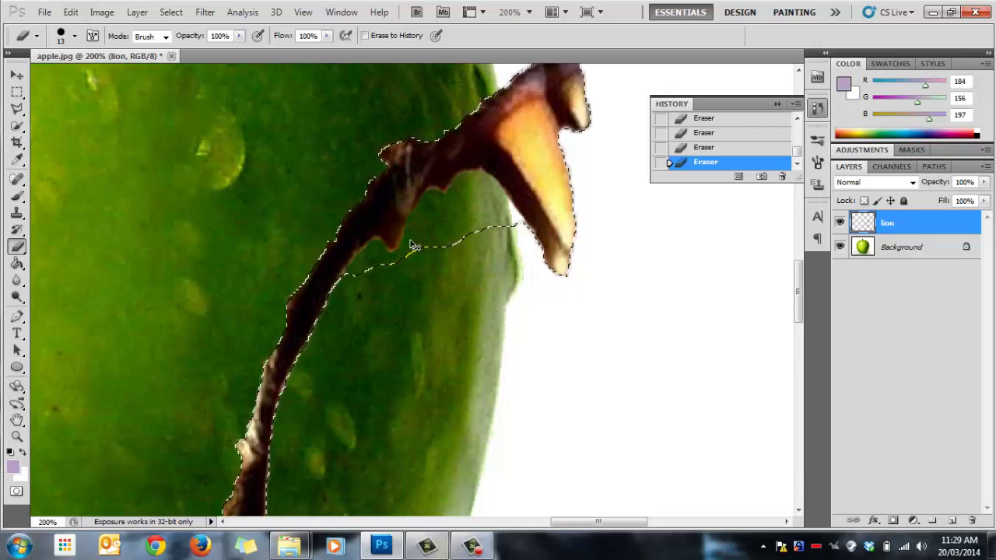
scroll(414, 246, "down", 2)
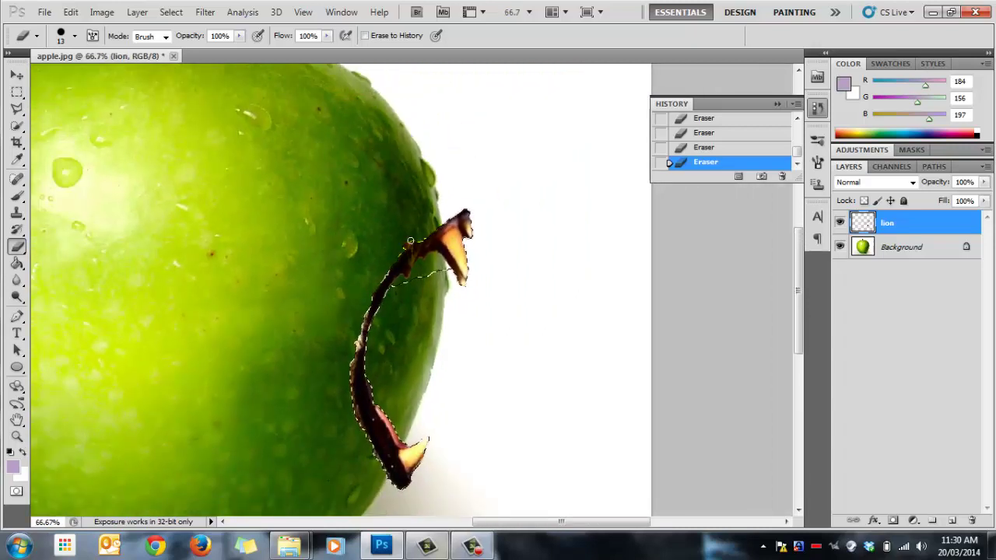
left_click(453, 220)
key("ctrl+d")
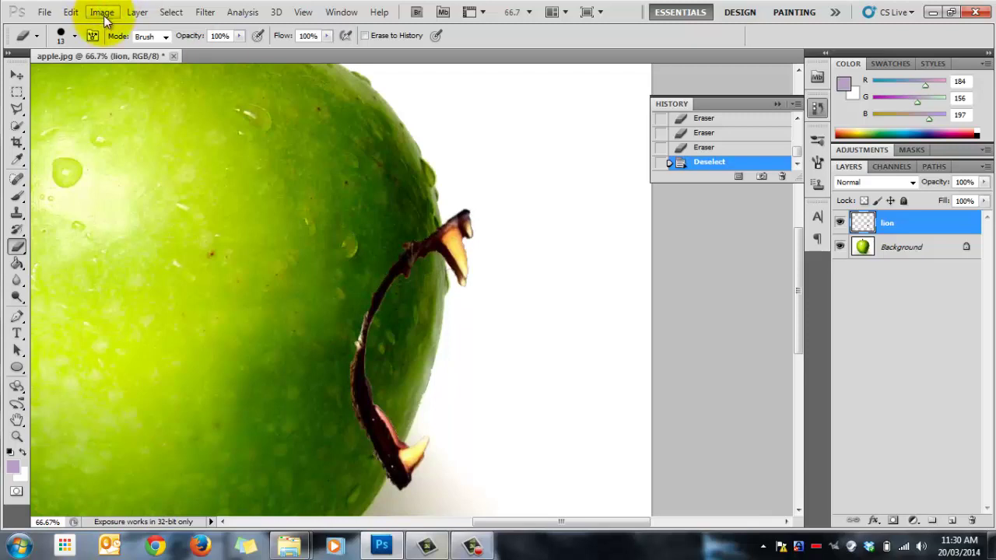
Blur the upper fang tip, lower fang tip and jaw's right edge into the apple.
left_click(172, 13)
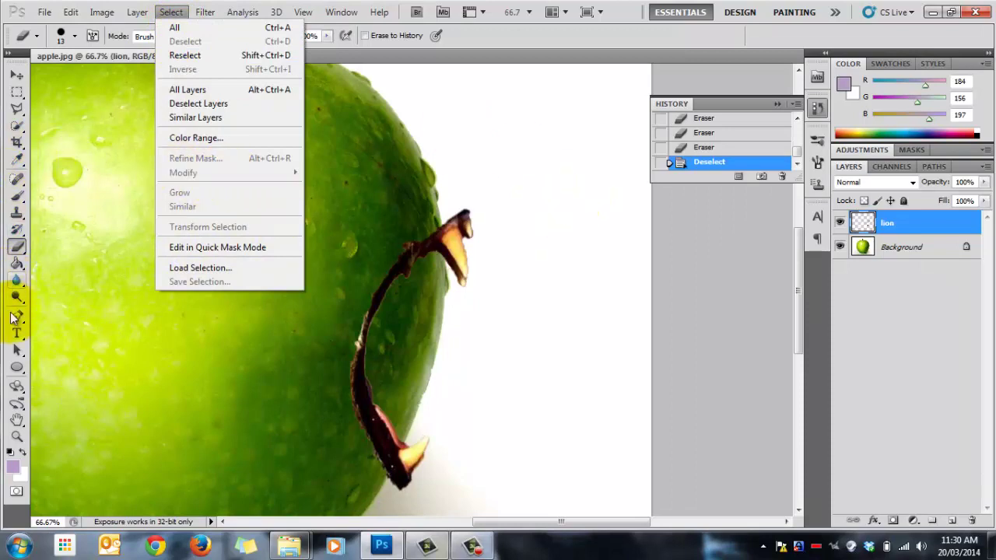
left_click(19, 285)
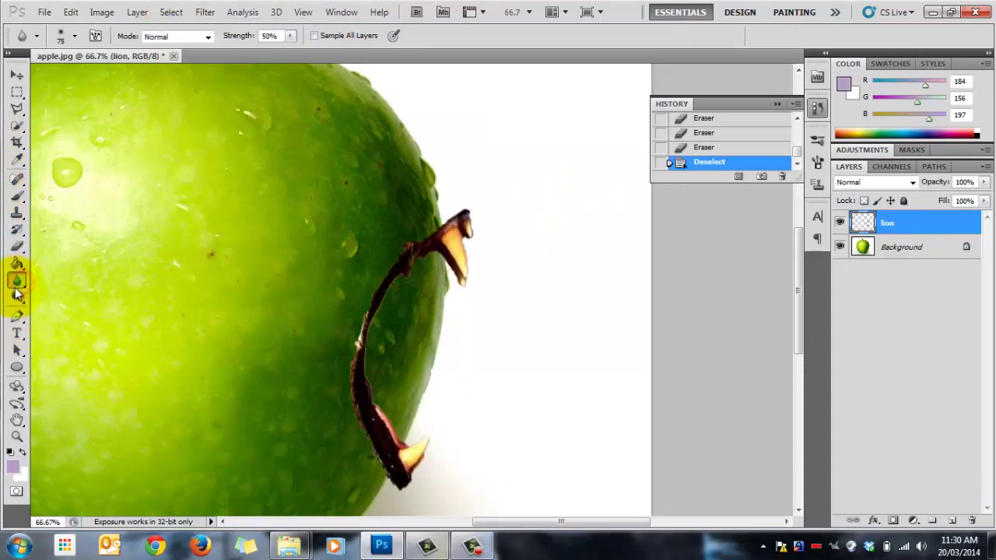
left_click_drag(18, 285, 60, 282)
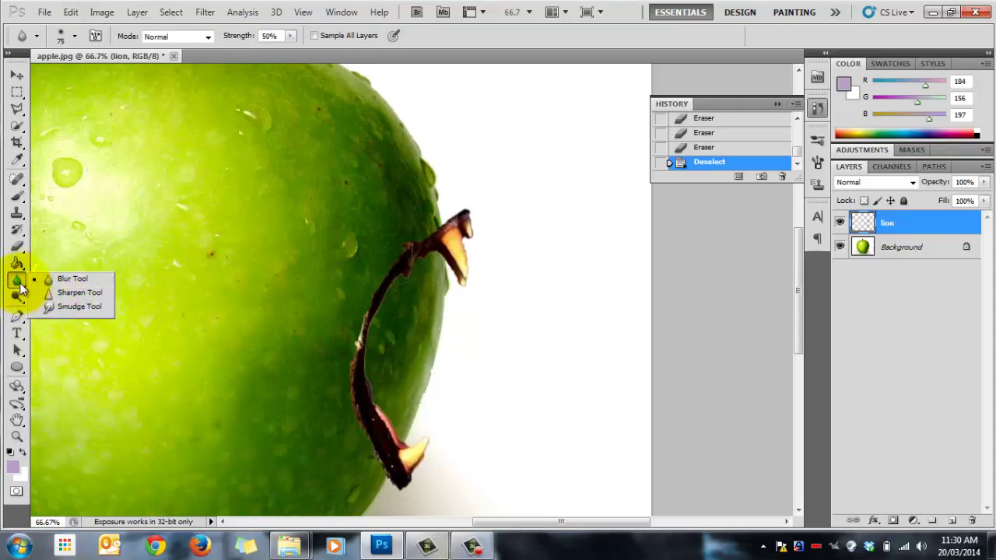
left_click(60, 281)
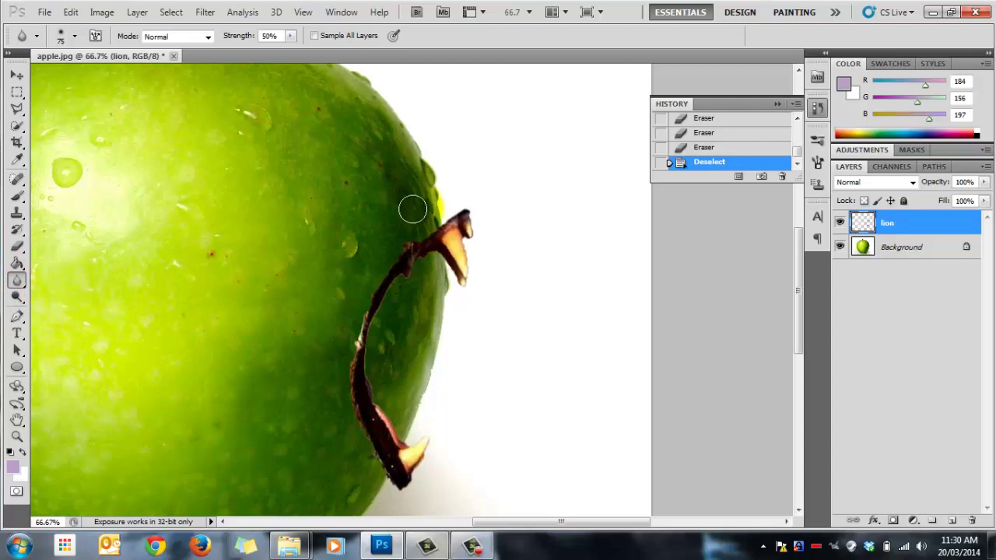
mouse_move(459, 210)
left_mouse_down()
mouse_move(429, 212)
mouse_move(425, 231)
left_mouse_up()
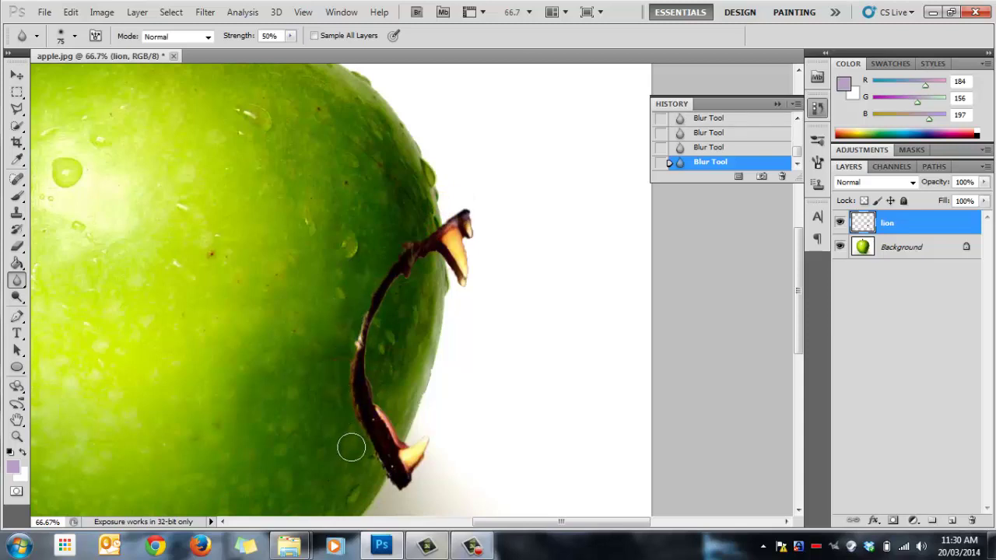
mouse_move(376, 479)
left_mouse_down()
mouse_move(403, 490)
mouse_move(449, 423)
mouse_move(417, 439)
mouse_move(395, 397)
left_mouse_up()
mouse_move(414, 271)
left_mouse_down()
mouse_move(462, 283)
mouse_move(489, 249)
mouse_move(469, 229)
mouse_move(486, 321)
mouse_move(438, 467)
mouse_move(444, 419)
left_mouse_up()
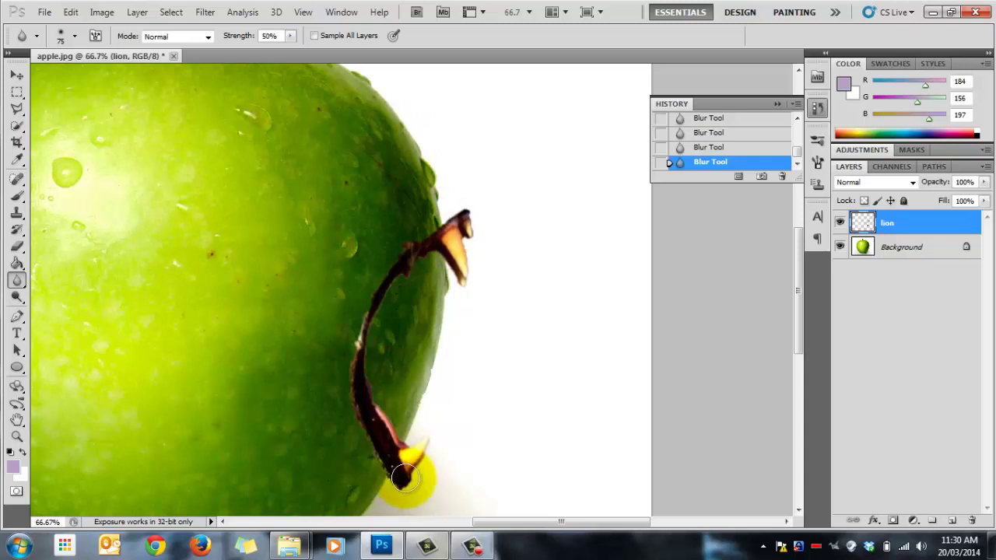
Convert the locked apple Background layer into an editable Layer 0.
left_click(161, 184)
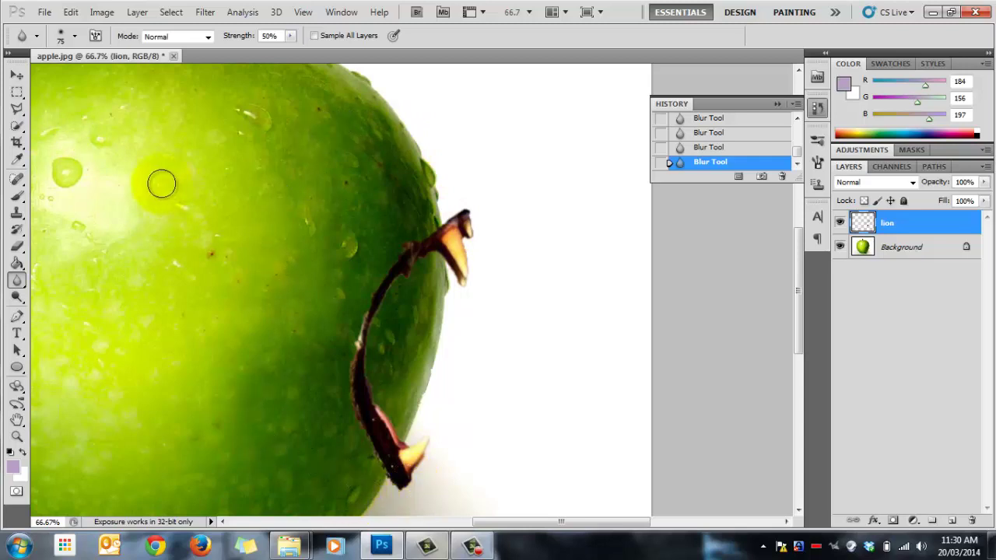
left_click(893, 251)
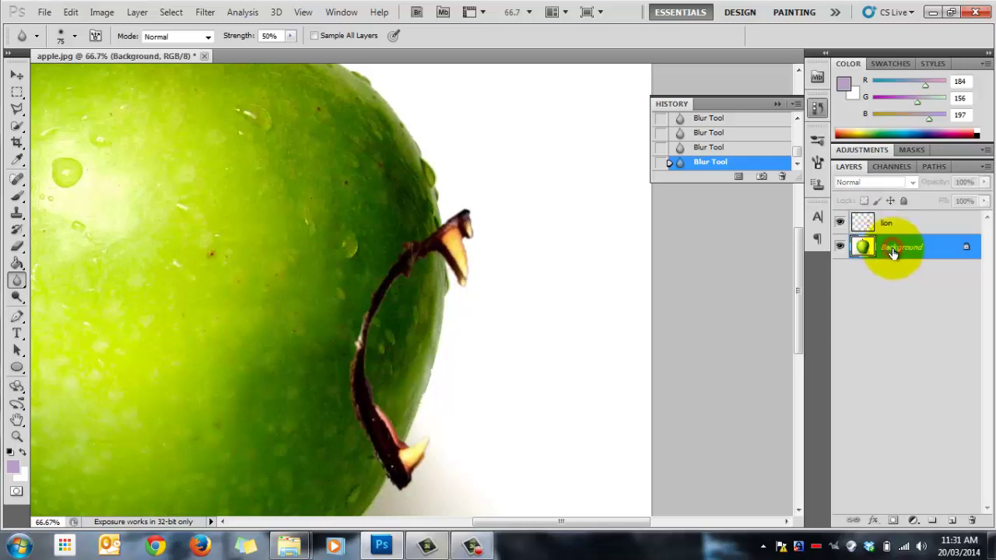
double_click(967, 253)
left_click(637, 203)
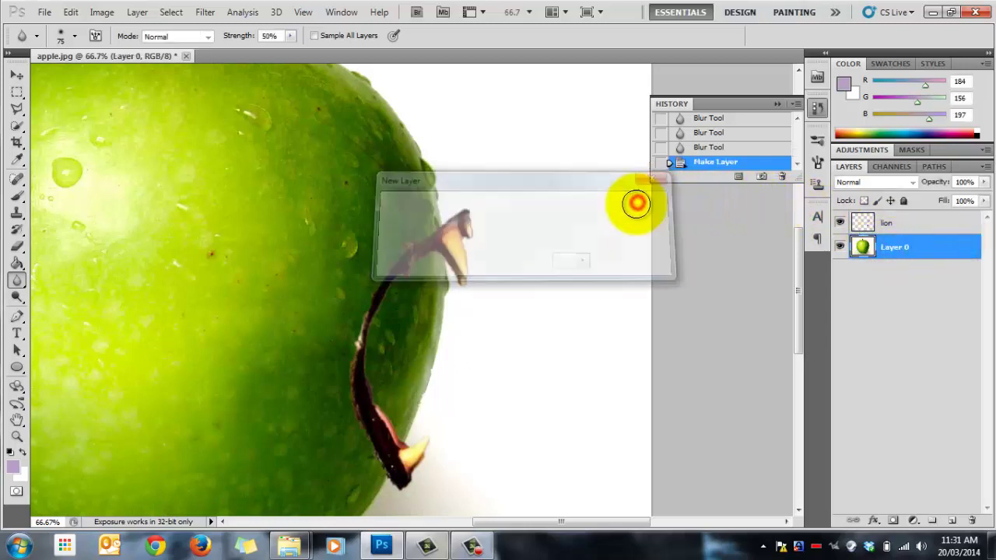
left_click(71, 14)
mouse_move(133, 285)
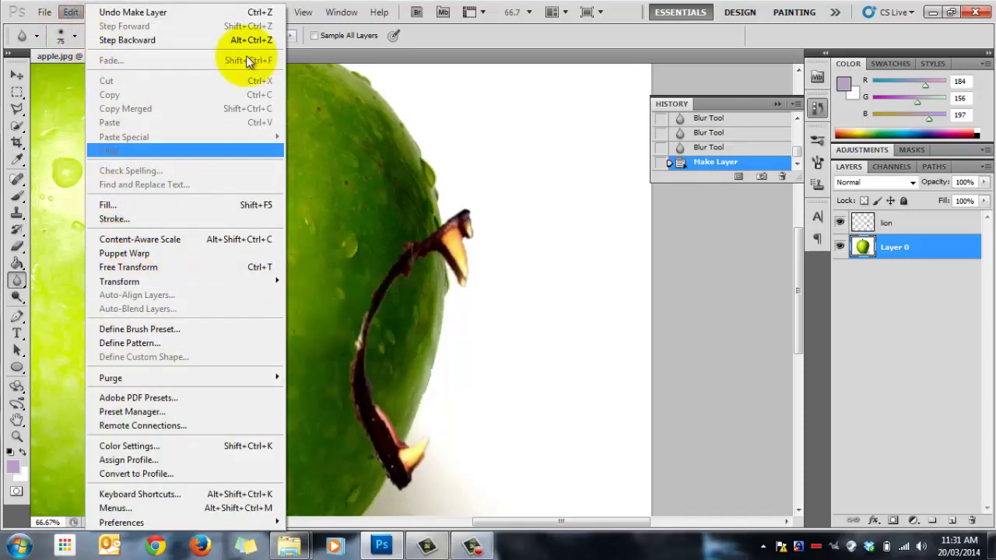
left_click(594, 32)
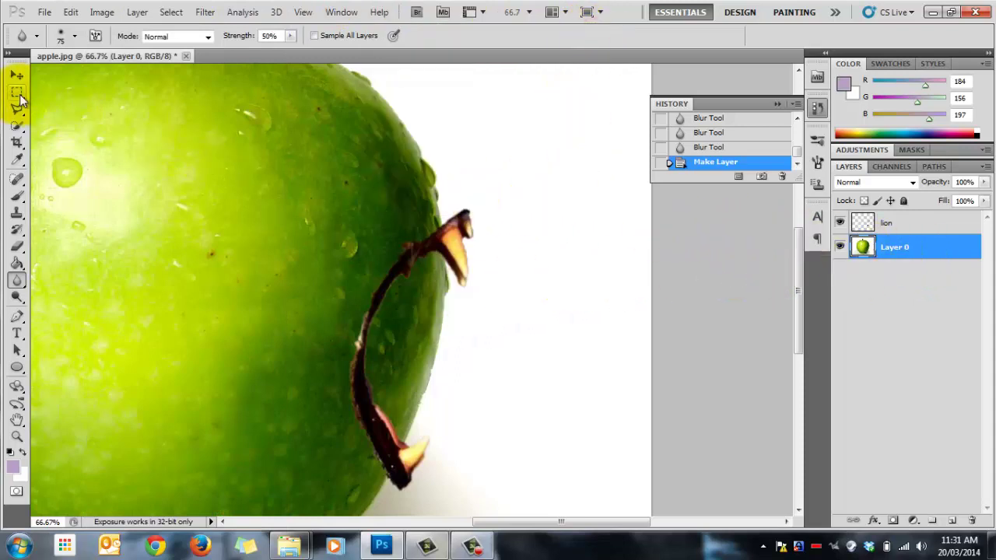
Lasso the apple patch around the upper fang on Layer 0.
left_click(17, 123)
left_click_drag(17, 115, 83, 111)
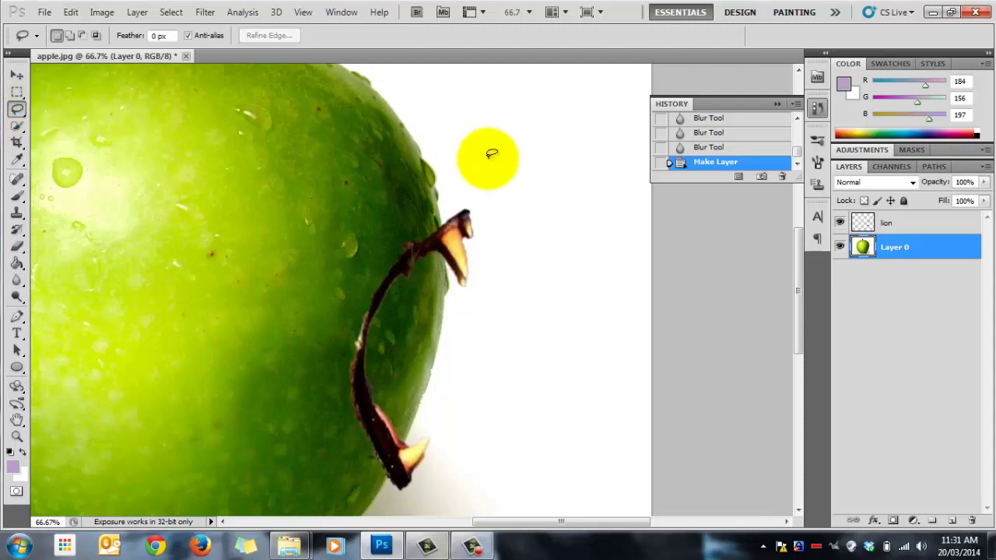
left_click_drag(437, 113, 347, 122)
mouse_move(269, 480)
left_mouse_down()
mouse_move(378, 515)
mouse_move(439, 494)
mouse_move(493, 412)
mouse_move(520, 306)
mouse_move(503, 191)
mouse_move(425, 116)
left_mouse_up()
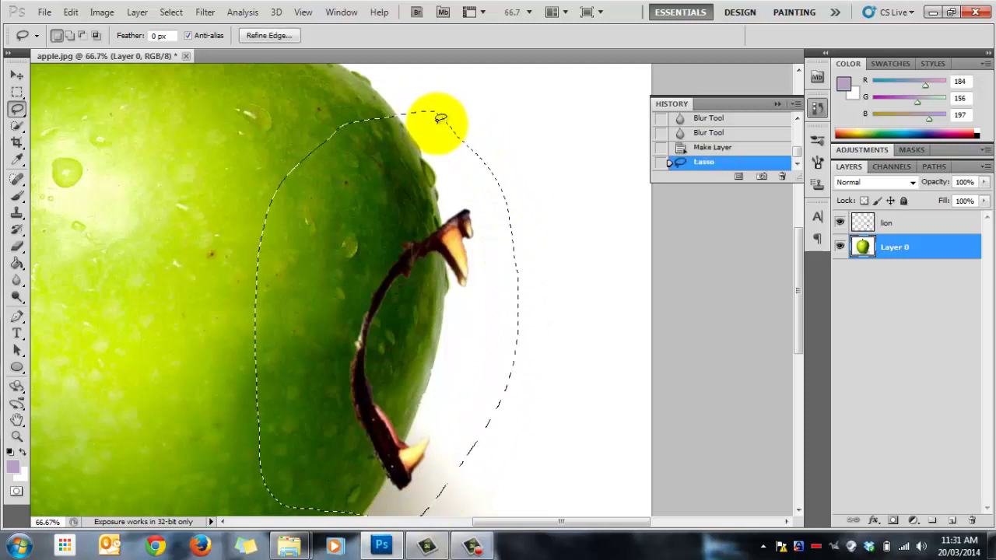
left_click(460, 173)
mouse_move(460, 174)
left_mouse_down()
mouse_move(406, 190)
mouse_move(426, 160)
mouse_move(367, 203)
mouse_move(414, 266)
mouse_move(479, 270)
mouse_move(497, 185)
mouse_move(448, 154)
left_mouse_up()
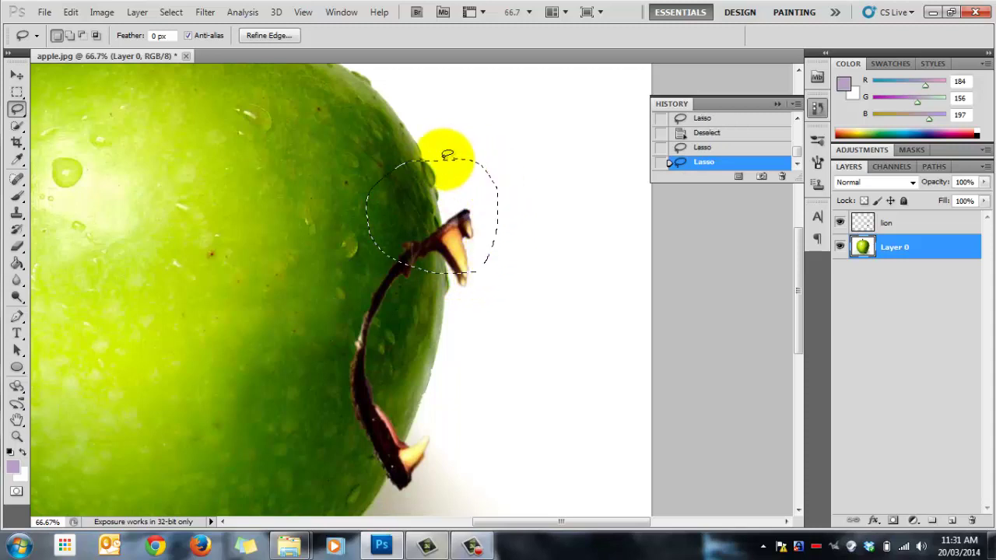
Apply Edit > Transform > Warp to the patch and pull its top to the right.
left_click(70, 13)
left_click(140, 284)
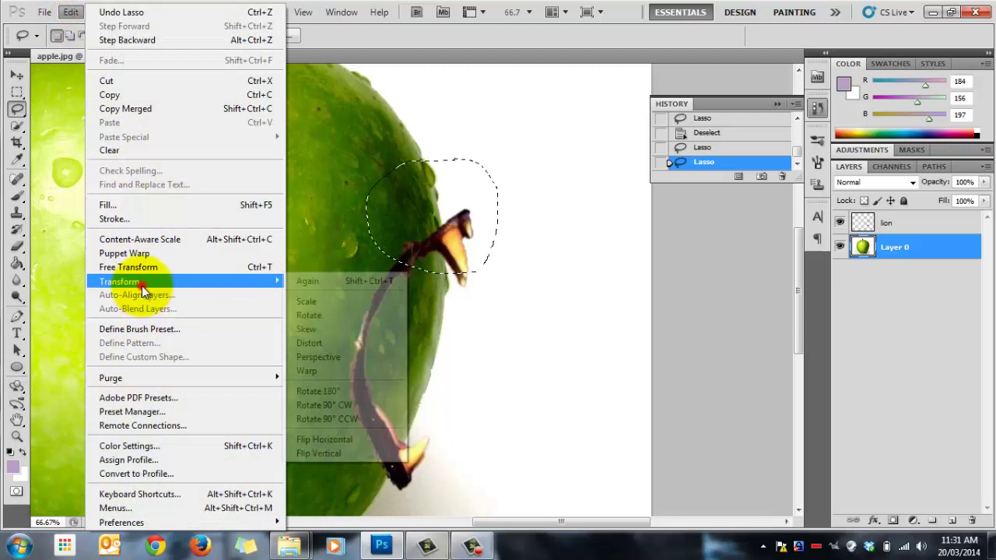
left_click(311, 371)
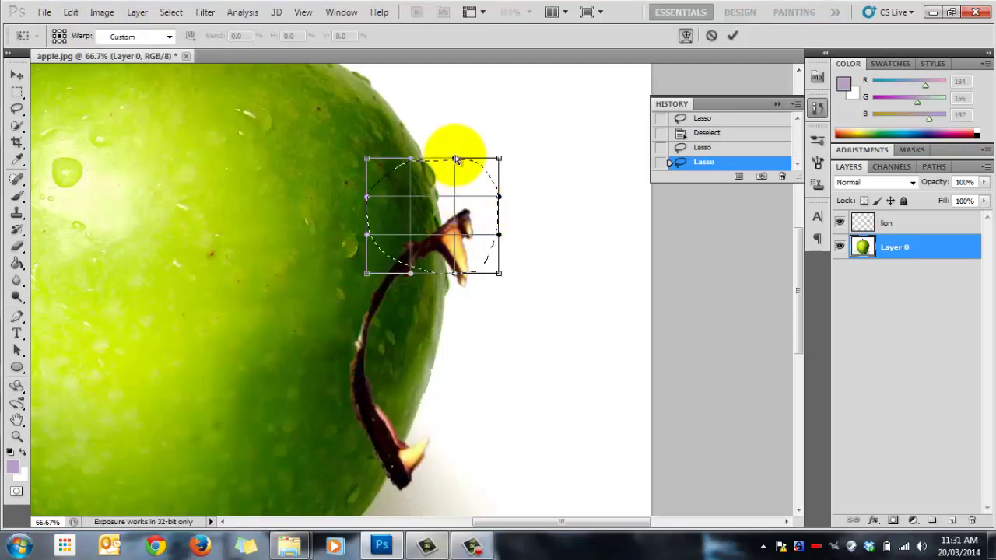
mouse_move(456, 157)
left_mouse_down()
mouse_move(472, 165)
mouse_move(478, 215)
mouse_move(434, 144)
mouse_move(330, 186)
mouse_move(366, 197)
mouse_move(501, 138)
mouse_move(650, 153)
mouse_move(604, 139)
mouse_move(765, 151)
mouse_move(755, 167)
mouse_move(827, 222)
mouse_move(856, 209)
mouse_move(914, 255)
mouse_move(902, 257)
left_mouse_up()
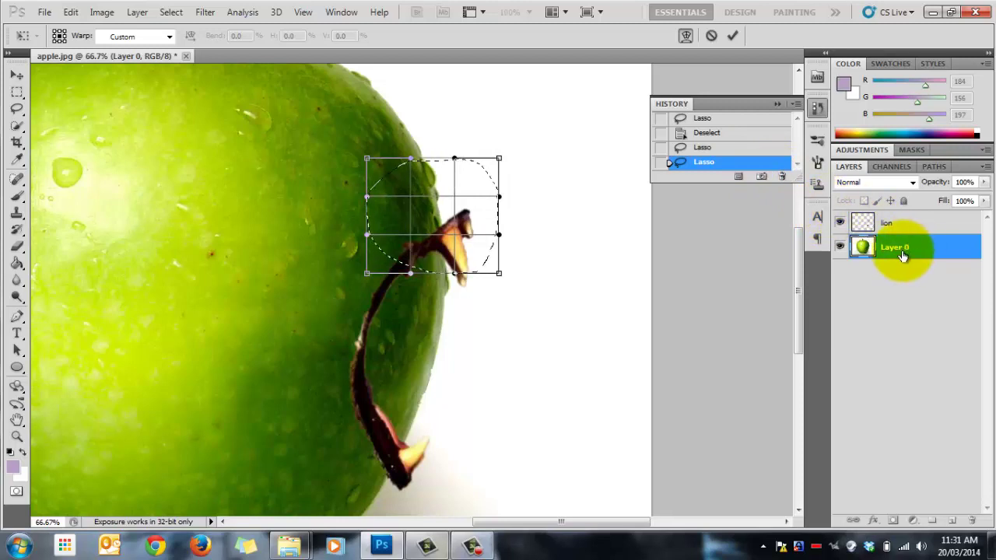
Cancel the warp and duplicate Layer 0 as Layer 0 copy.
key("Escape")
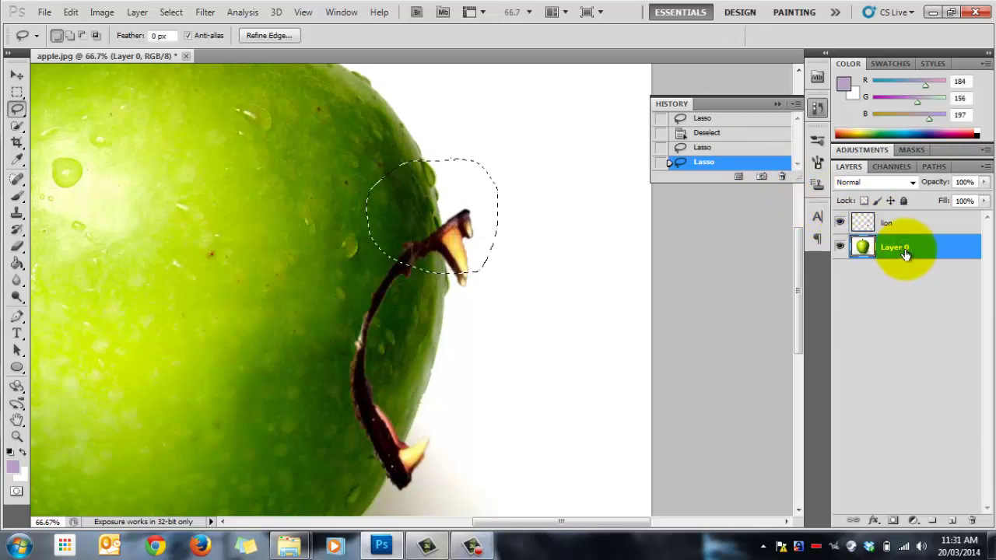
right_click(904, 248)
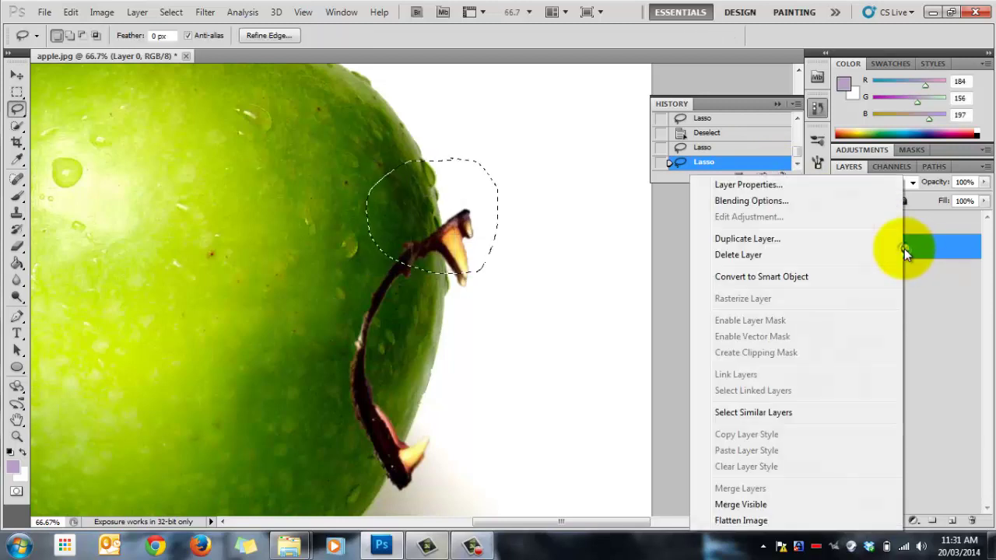
left_click(862, 239)
left_click(623, 164)
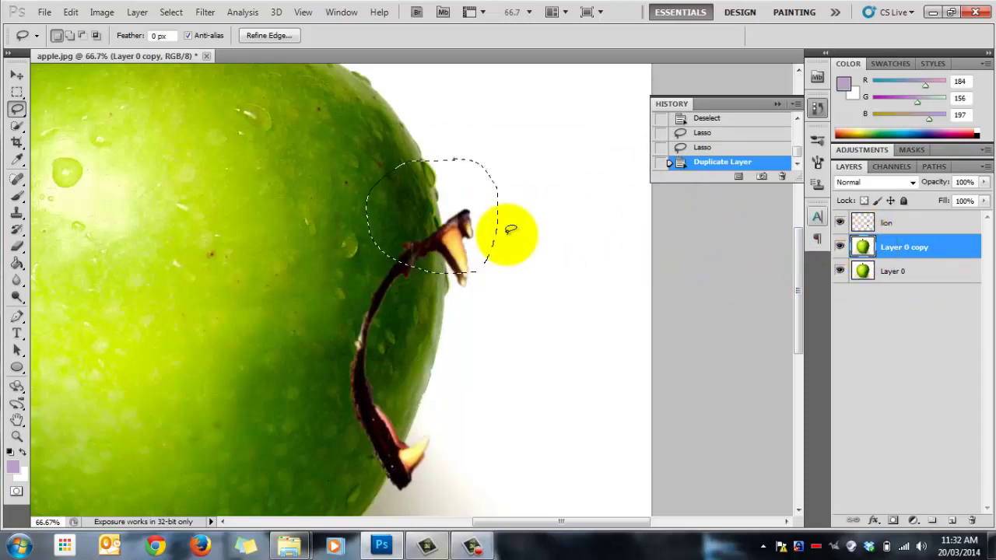
Warp the selected patch on Layer 0 copy, stretching its right side outward and top upward.
left_click(67, 11)
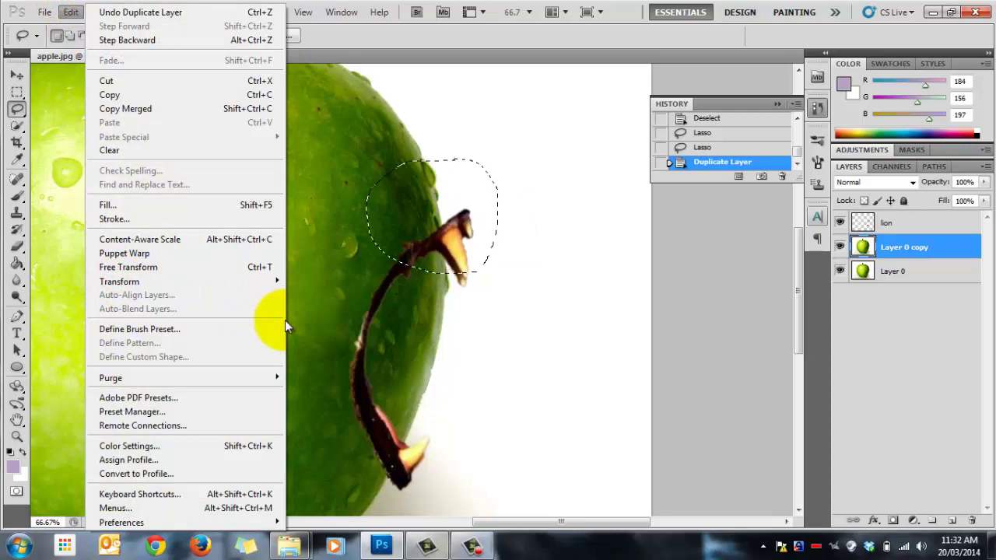
mouse_move(213, 279)
left_click(342, 364)
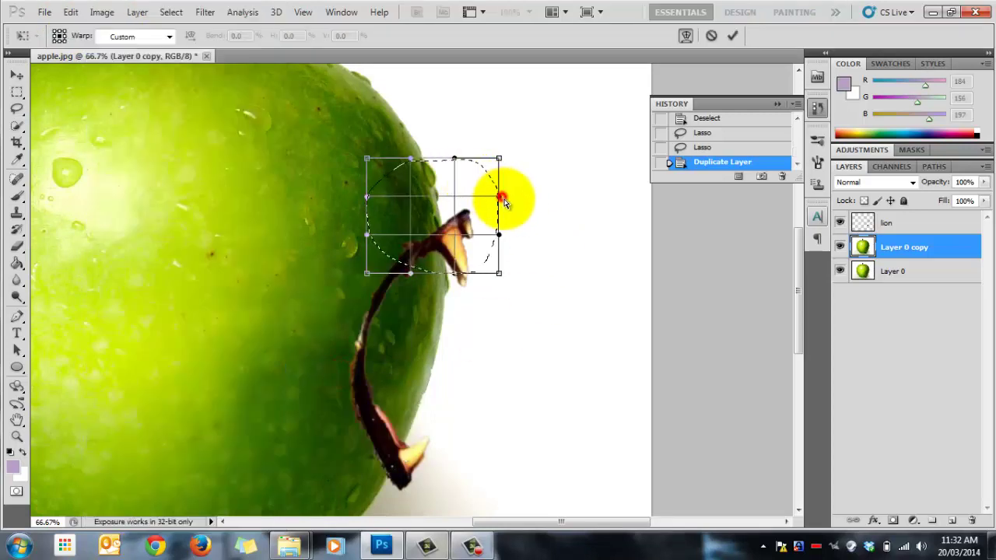
left_click_drag(503, 201, 568, 207)
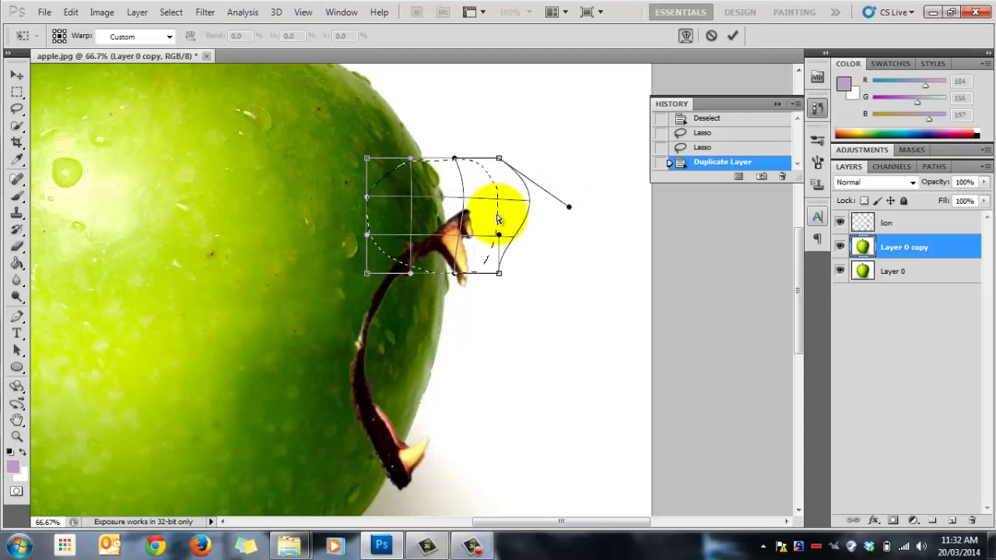
left_click_drag(507, 229, 620, 186)
left_click(456, 161)
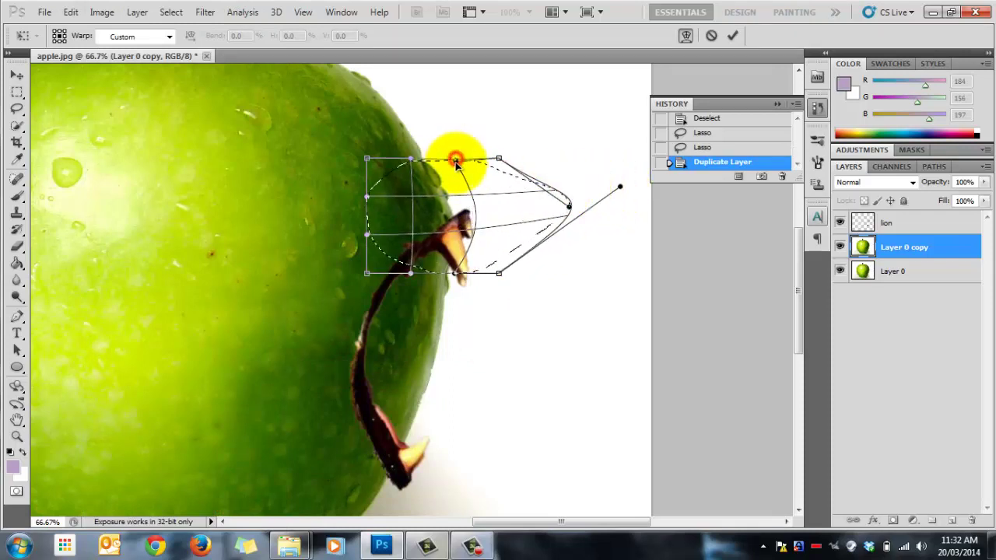
left_click_drag(456, 160, 474, 157)
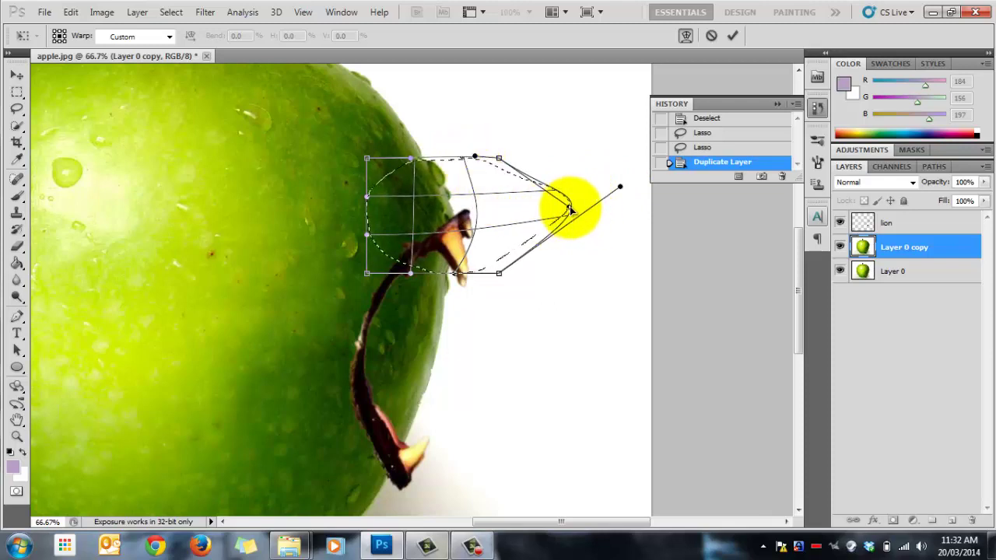
left_click_drag(568, 207, 813, 134)
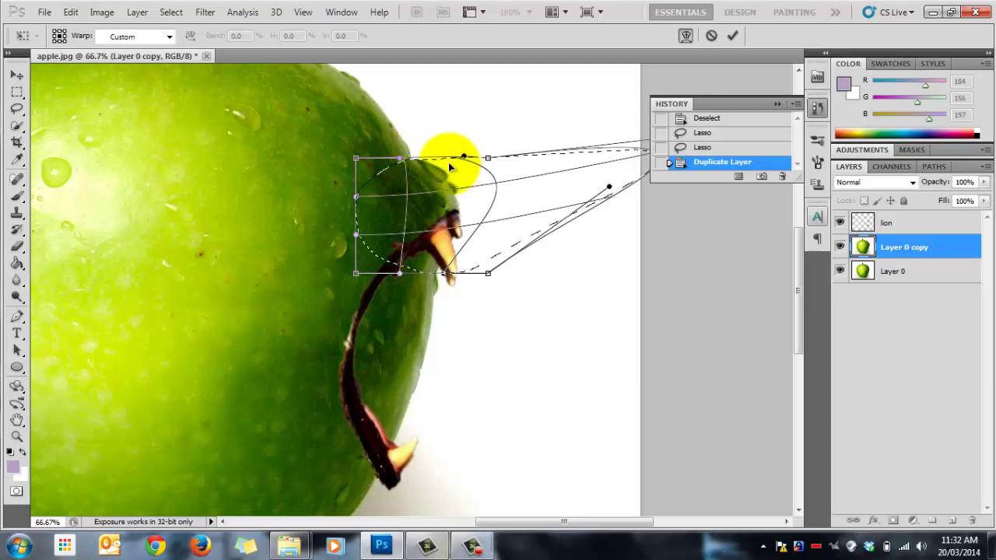
left_click_drag(463, 156, 389, 66)
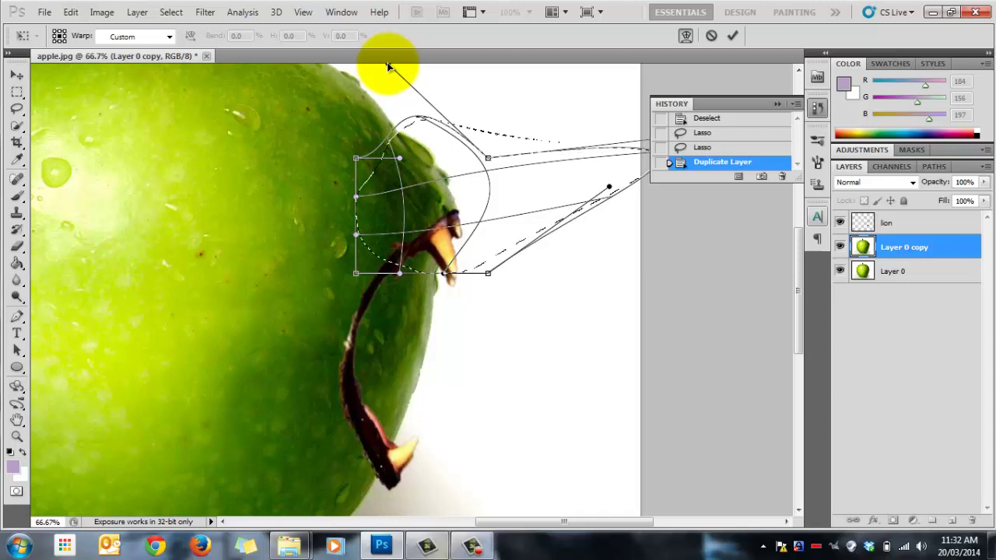
left_click_drag(445, 177, 429, 189)
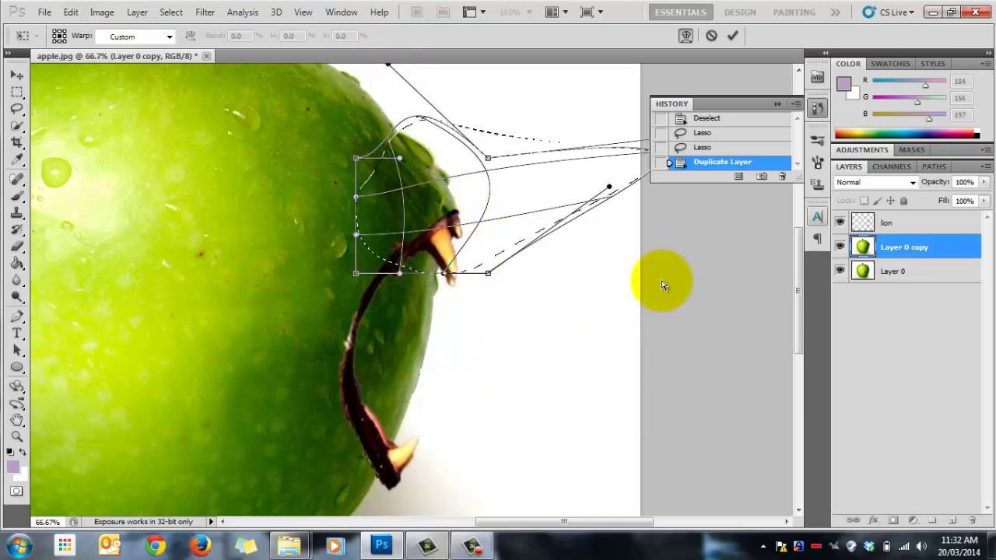
Commit the upper-fang warp and lasso the apple's lower-right edge near the bottom fang.
left_click(732, 35)
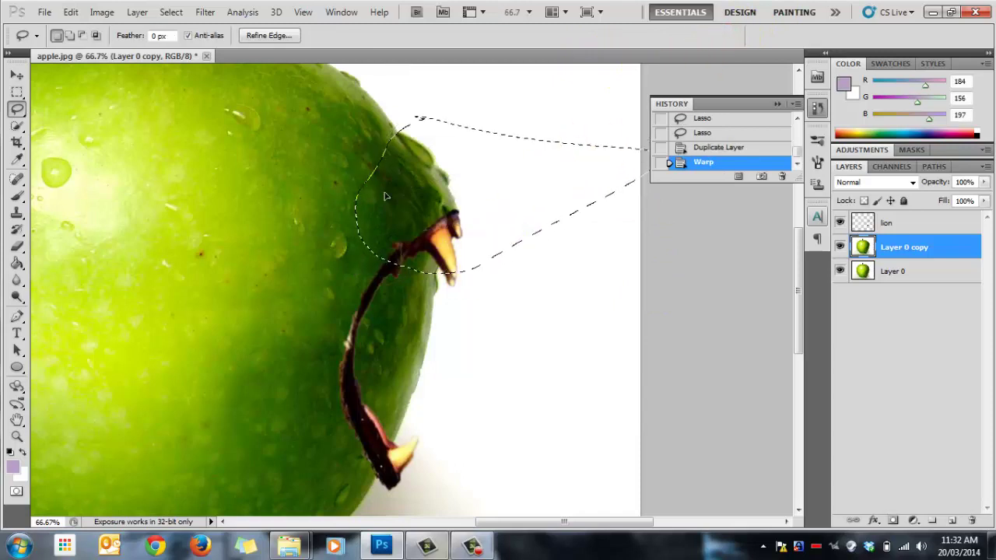
left_click(494, 316)
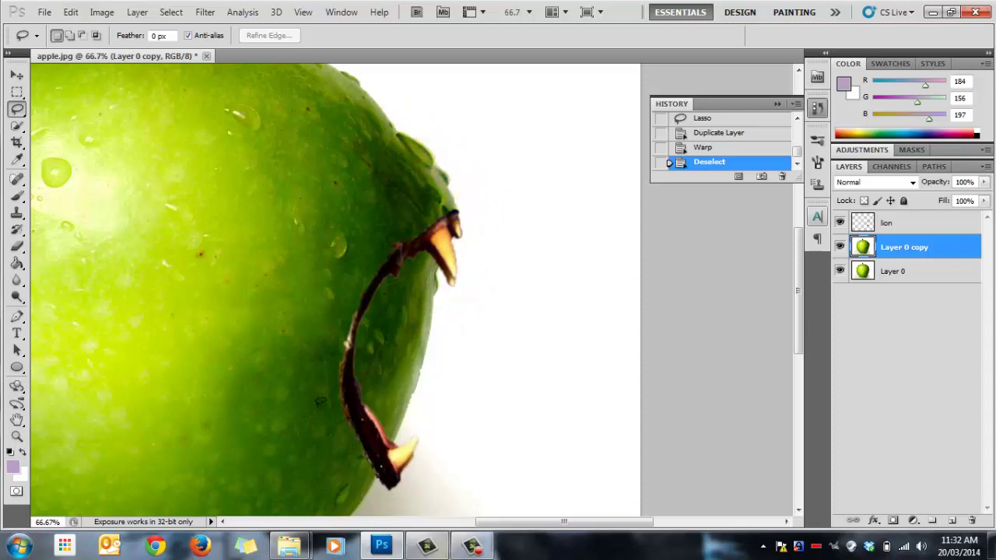
scroll(440, 280, "down", 5)
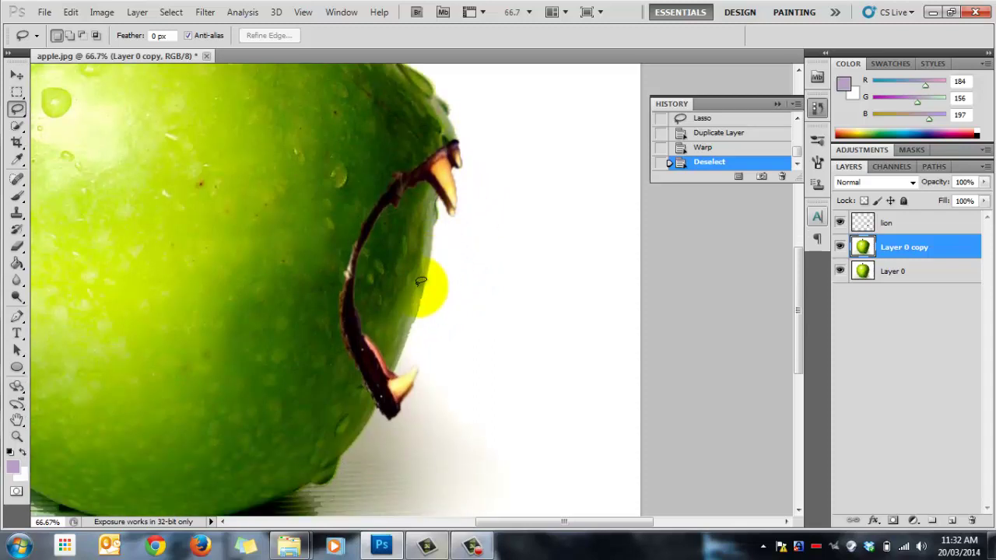
mouse_move(421, 288)
left_mouse_down()
mouse_move(493, 385)
mouse_move(451, 272)
mouse_move(467, 351)
mouse_move(433, 280)
left_mouse_up()
left_click(373, 305)
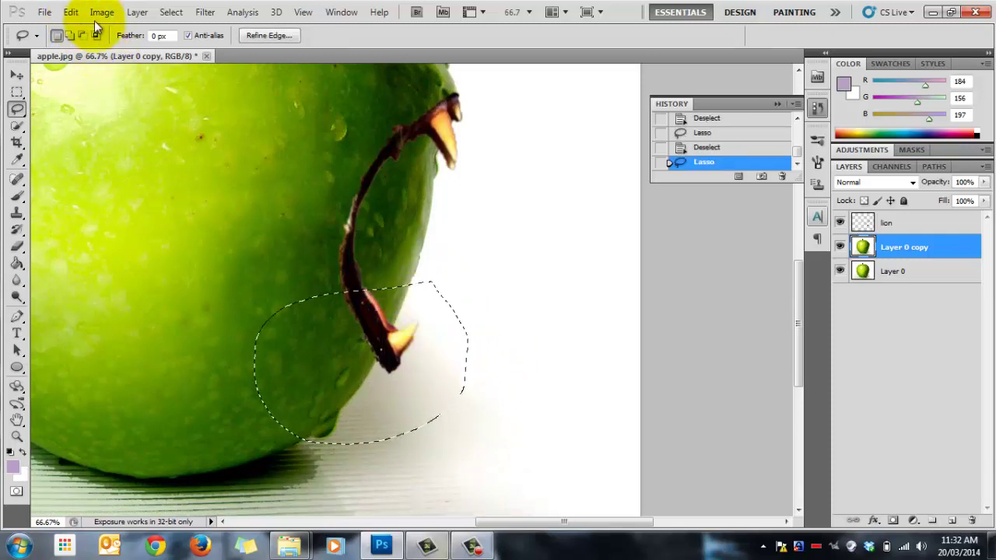
Warp the lower-edge selection, pulling its right side out into a pointed bulge.
left_click(72, 11)
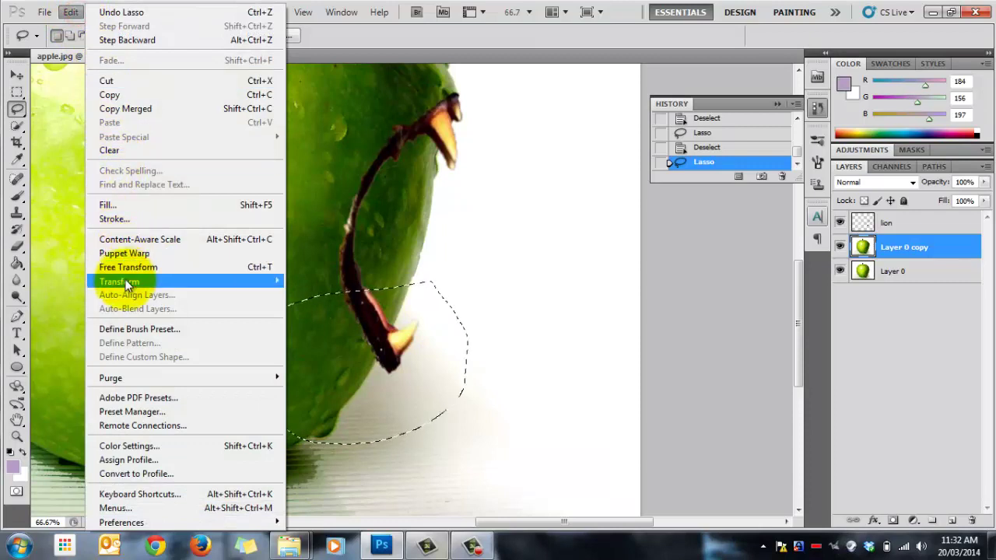
mouse_move(136, 282)
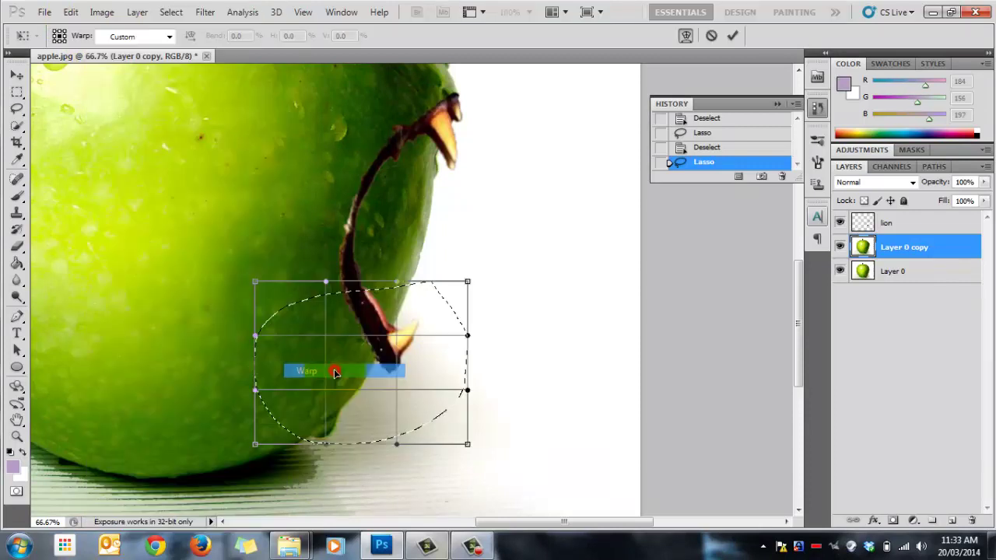
left_click_drag(334, 373, 335, 374)
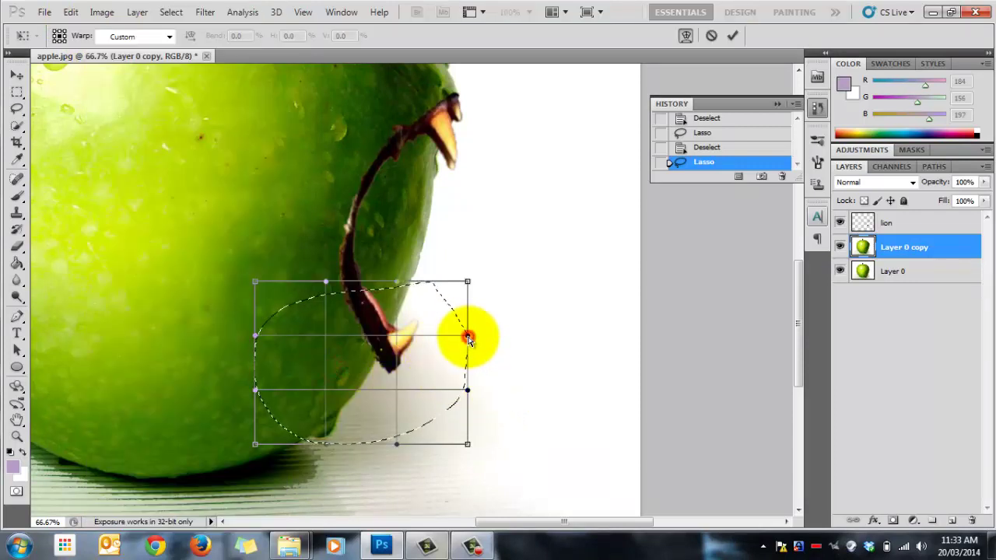
left_click_drag(467, 337, 748, 407)
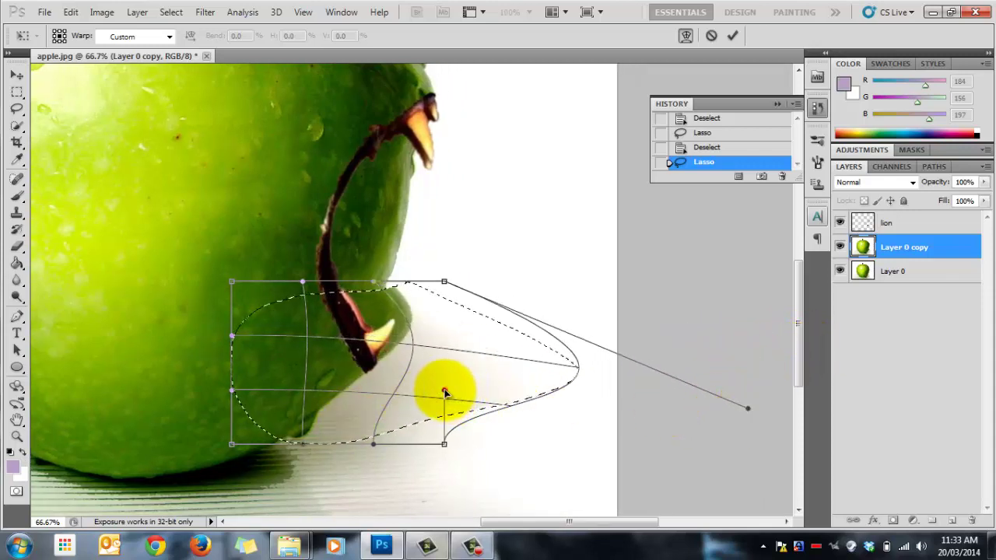
left_click_drag(444, 390, 525, 400)
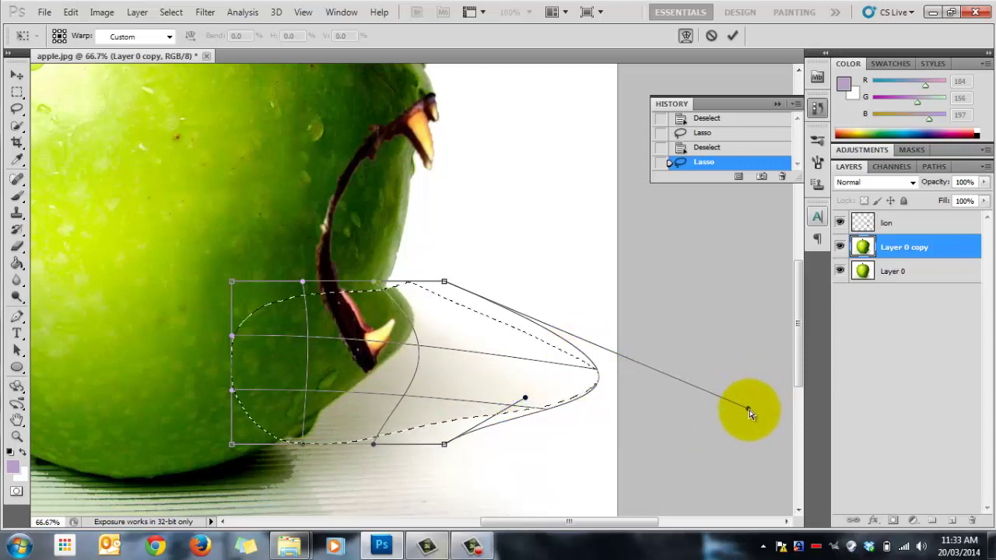
left_click_drag(749, 411, 695, 392)
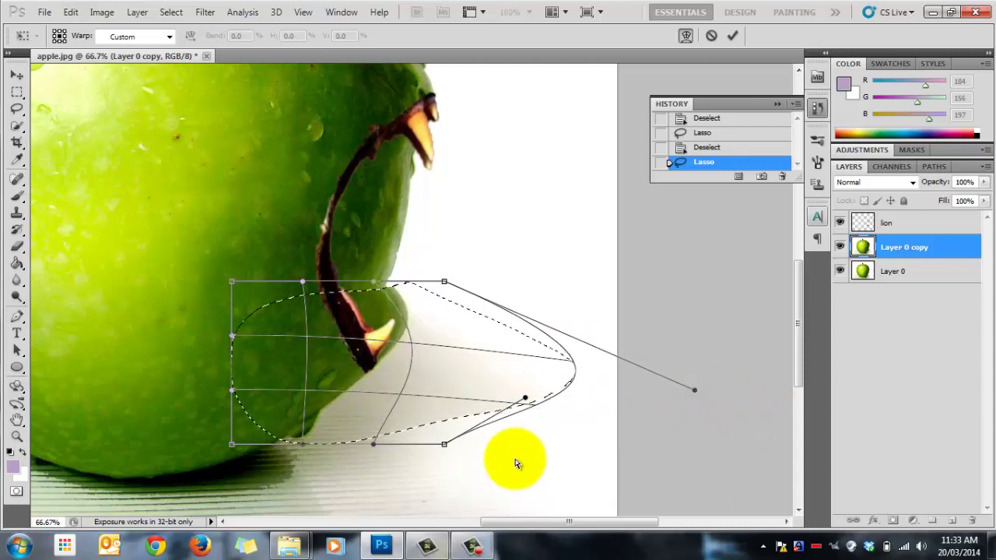
left_click_drag(375, 449, 390, 450)
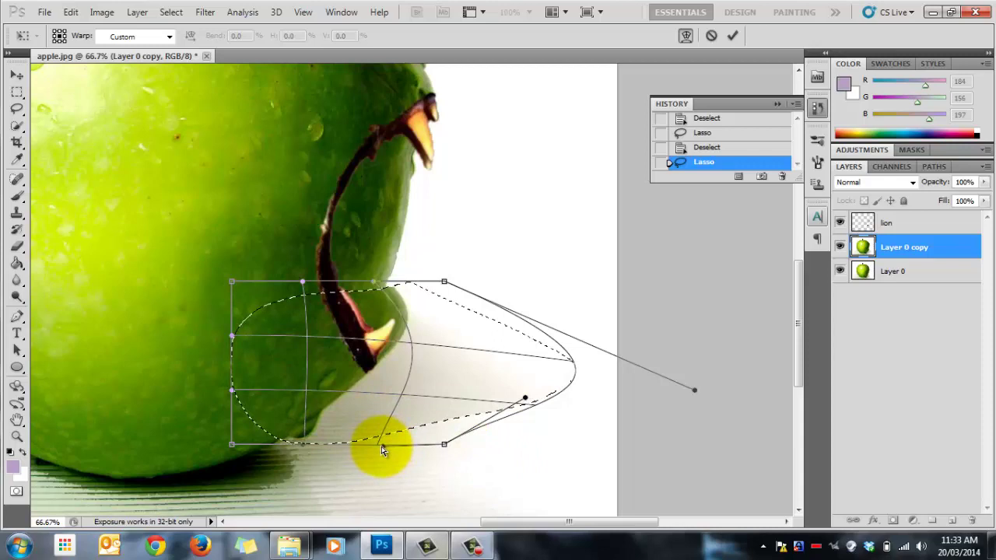
left_click_drag(381, 450, 380, 448)
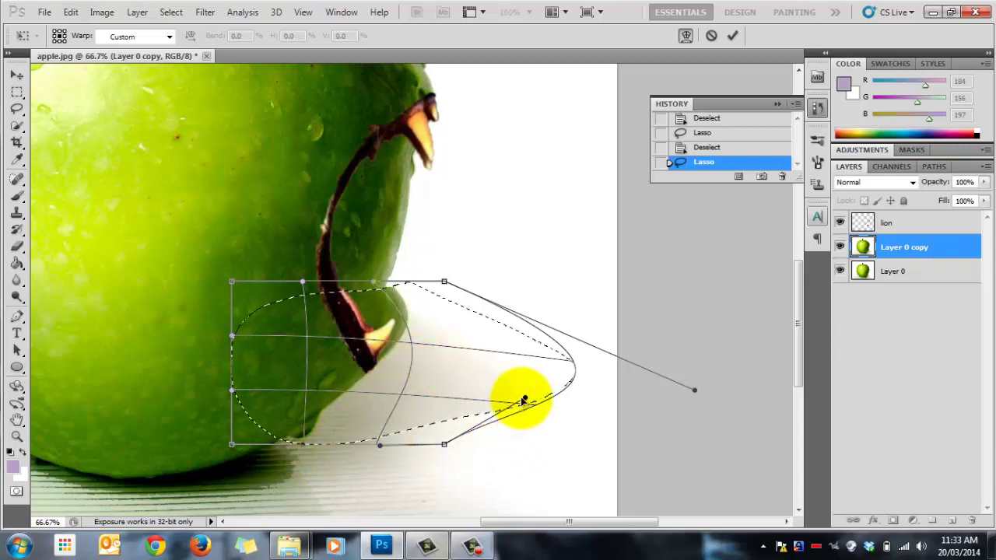
left_click_drag(523, 398, 529, 432)
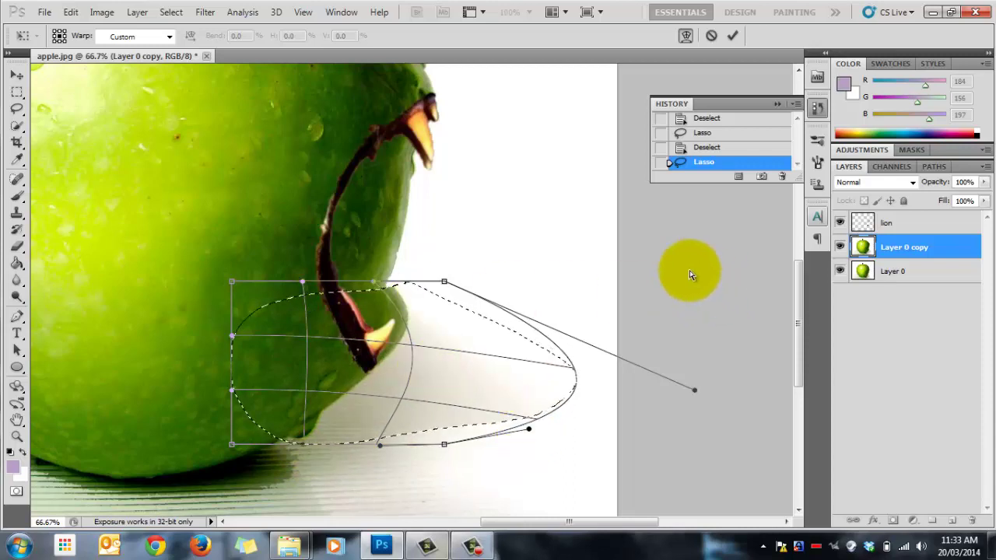
Commit the lower-edge warp, deselect with Ctrl+D, and pick the Eraser tool.
left_click(734, 36)
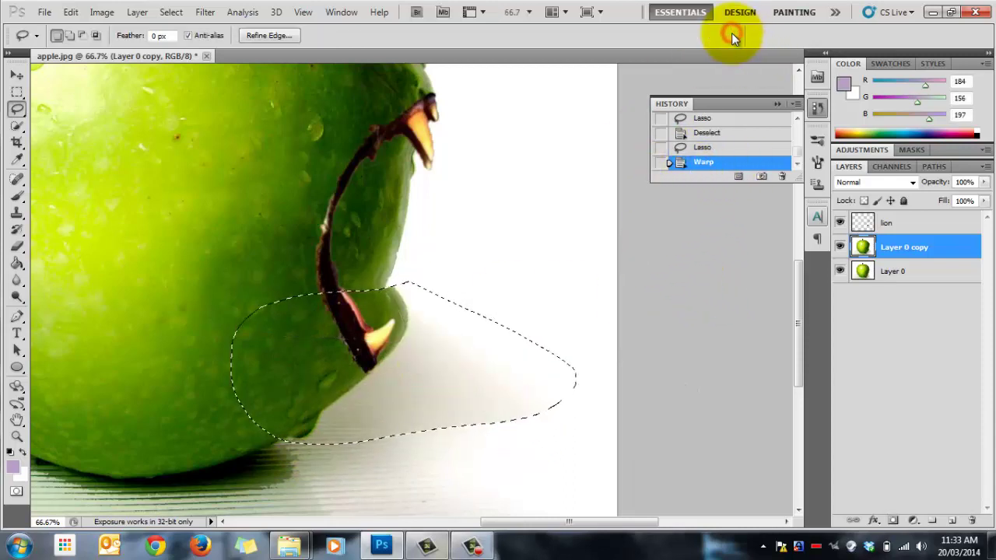
key("ctrl+d")
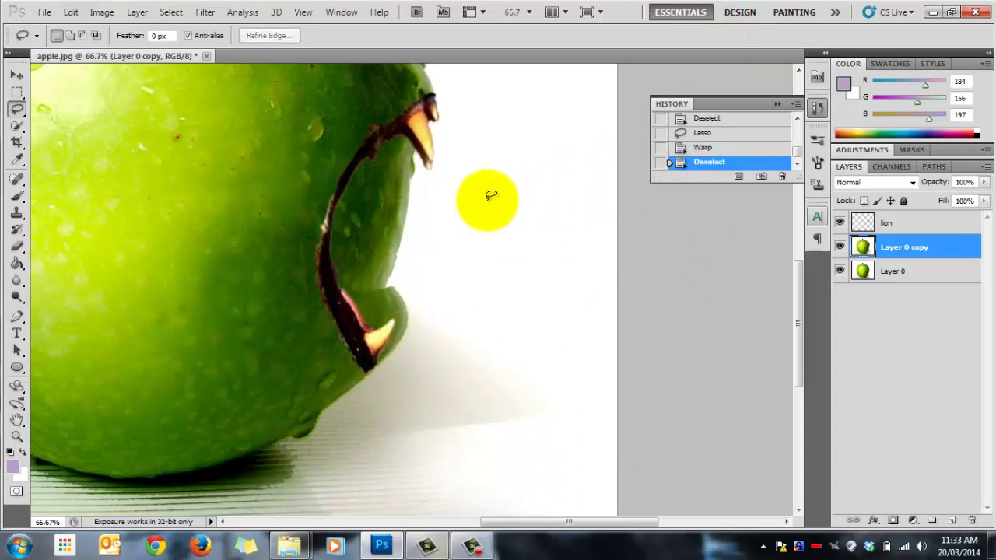
scroll(441, 223, "up", 3)
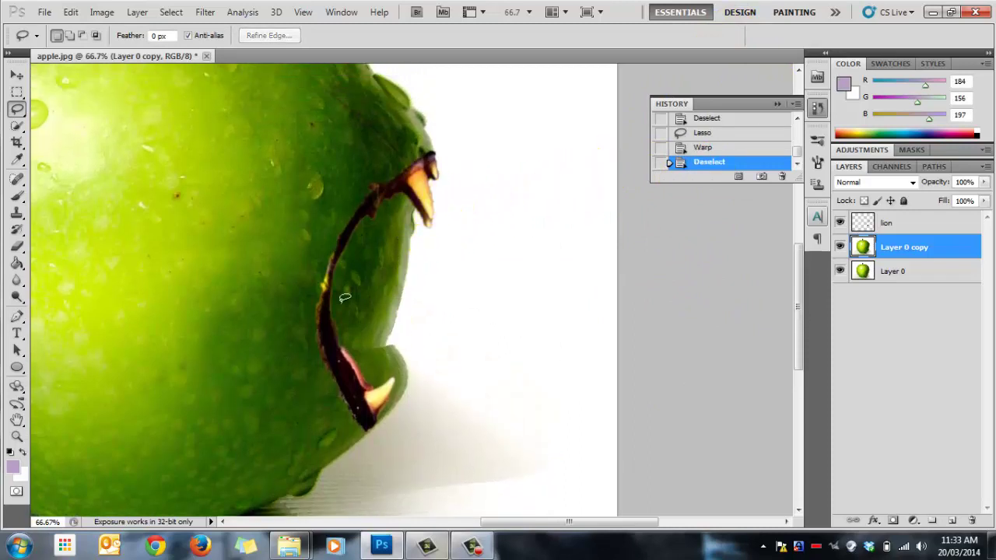
left_click(497, 228)
left_click(18, 247)
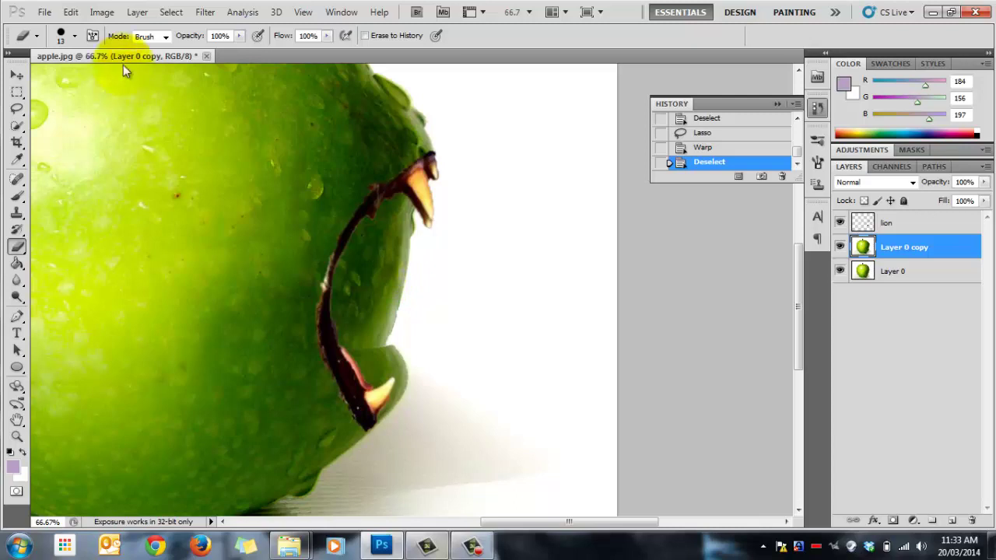
With a 48 px eraser, erase the apple flesh inside the bite on Layer 0 copy.
left_click(74, 36)
left_click(57, 79)
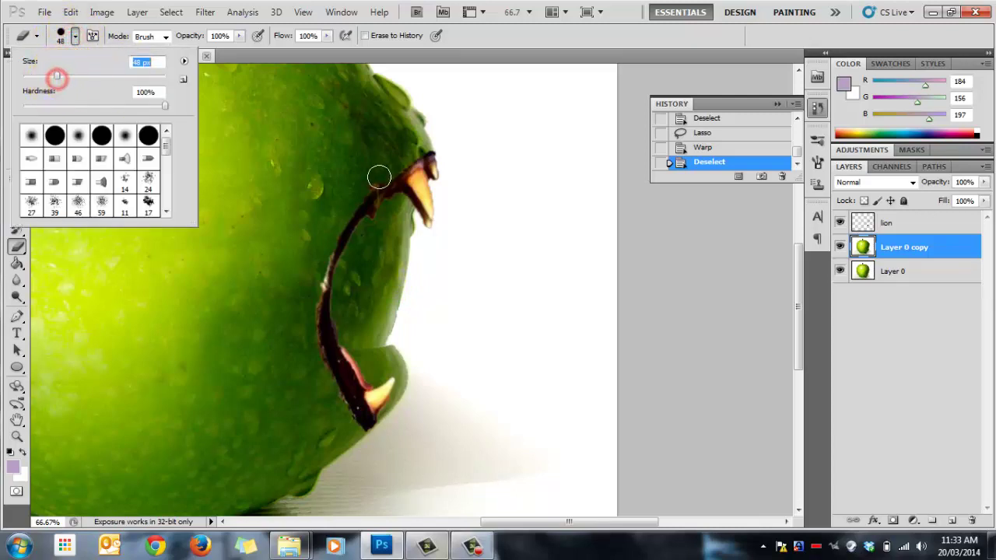
mouse_move(404, 205)
left_mouse_down()
mouse_move(434, 207)
mouse_move(411, 252)
mouse_move(423, 200)
mouse_move(424, 222)
mouse_move(410, 207)
left_mouse_up()
left_click(840, 270)
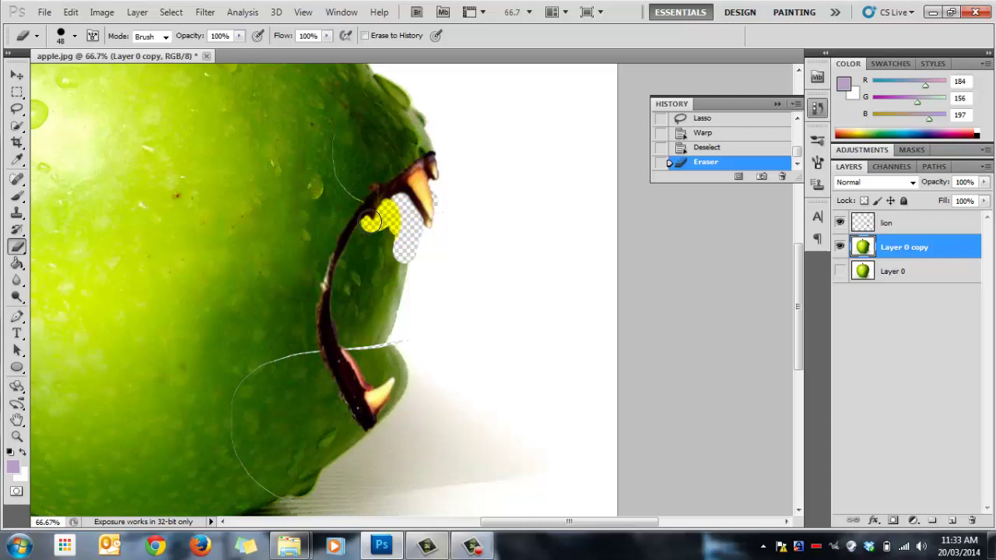
left_click_drag(358, 233, 357, 237)
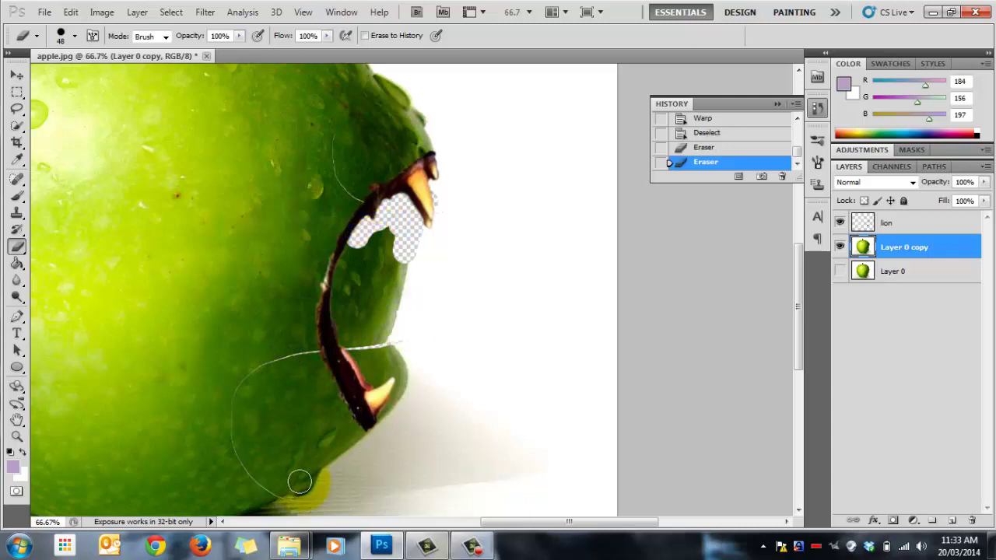
left_click(438, 334)
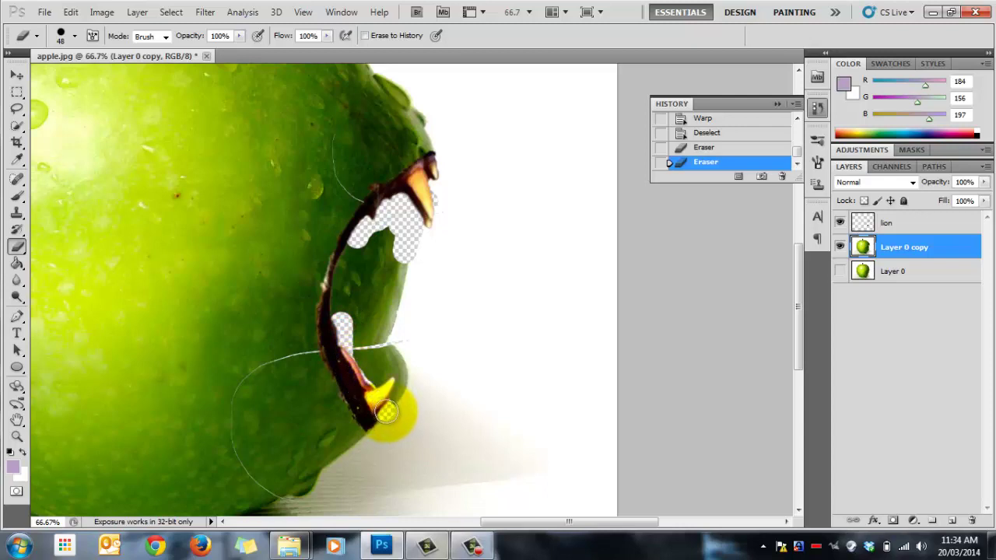
mouse_move(391, 406)
left_mouse_down()
mouse_move(390, 330)
mouse_move(385, 384)
mouse_move(378, 329)
mouse_move(368, 353)
mouse_move(375, 379)
mouse_move(366, 329)
left_mouse_up()
mouse_move(427, 251)
left_mouse_down()
mouse_move(390, 309)
mouse_move(396, 270)
mouse_move(381, 291)
mouse_move(394, 228)
mouse_move(368, 282)
mouse_move(379, 227)
mouse_move(355, 320)
mouse_move(353, 255)
left_mouse_up()
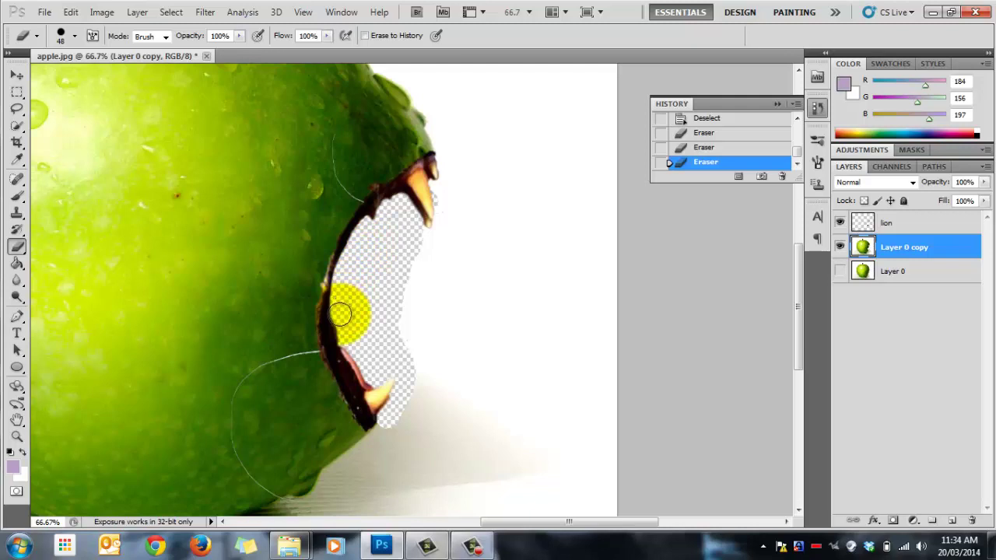
left_click_drag(340, 314, 349, 322)
left_click(839, 270)
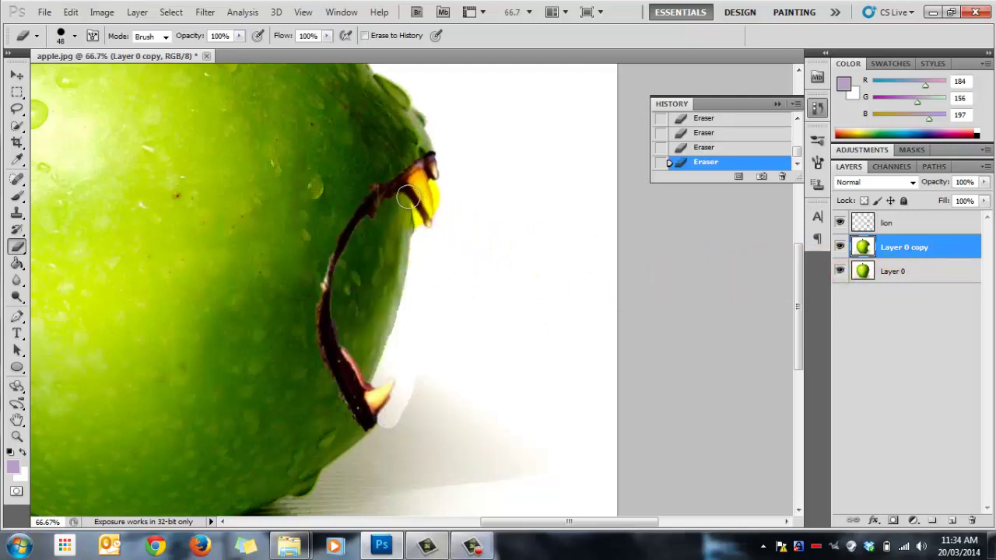
Erase the same bite area from Layer 0.
left_click(914, 270)
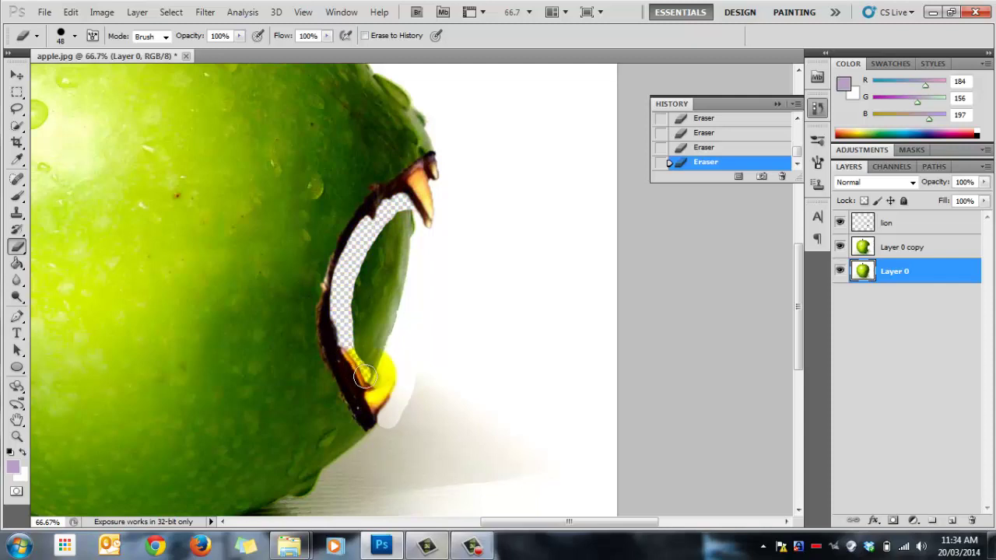
mouse_move(372, 360)
left_mouse_down()
mouse_move(397, 322)
mouse_move(406, 210)
mouse_move(374, 348)
mouse_move(367, 271)
mouse_move(393, 218)
mouse_move(359, 333)
mouse_move(362, 260)
mouse_move(351, 329)
mouse_move(367, 270)
mouse_move(423, 229)
mouse_move(355, 245)
mouse_move(342, 233)
left_mouse_up()
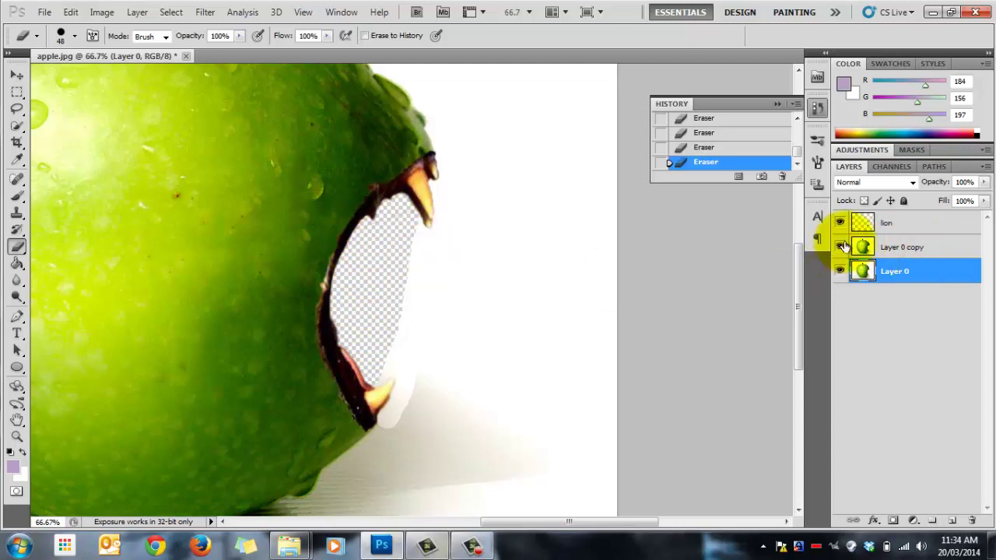
left_click(867, 247)
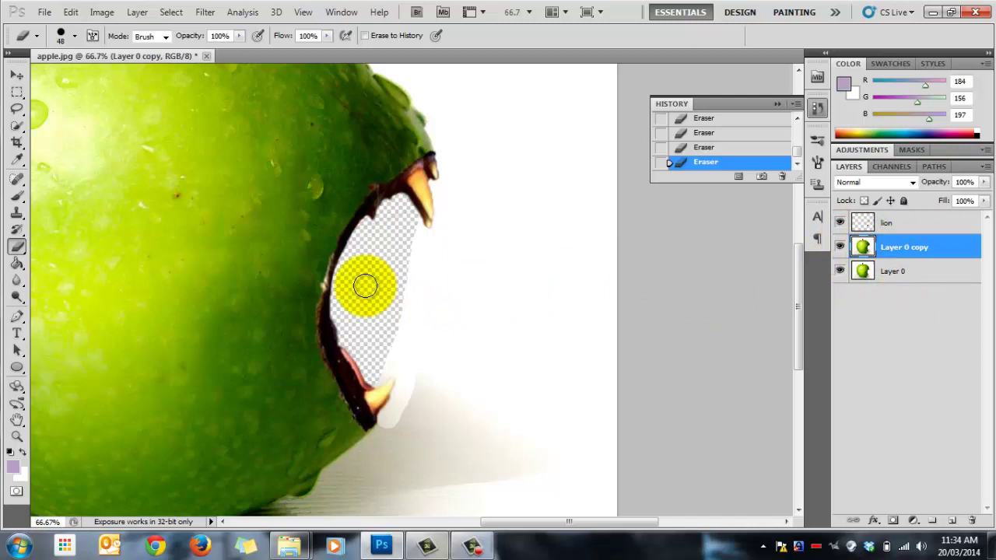
left_click(912, 276)
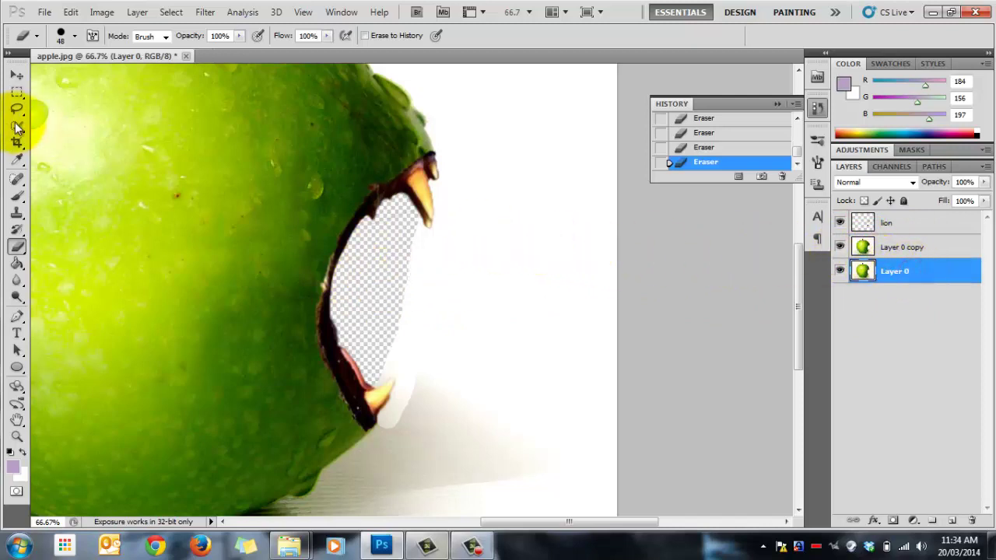
Set the foreground colour to white by sampling the canvas background in the Color Picker.
left_click(17, 195)
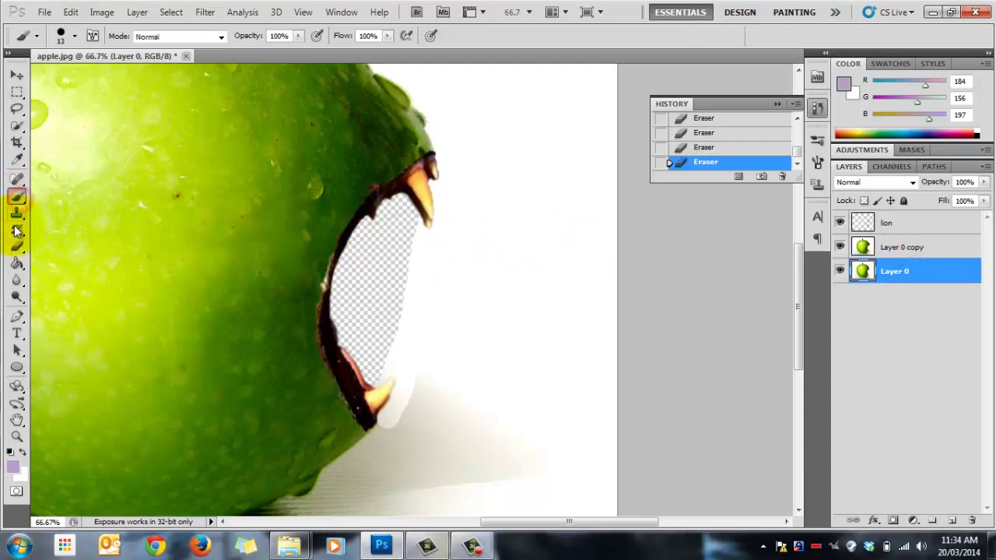
key("i")
left_click(9, 467)
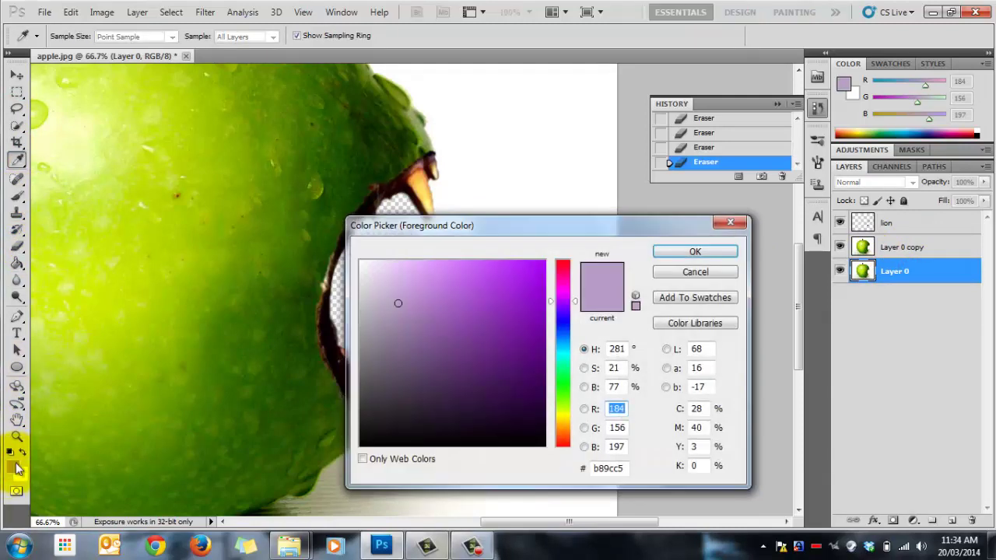
left_click(507, 201)
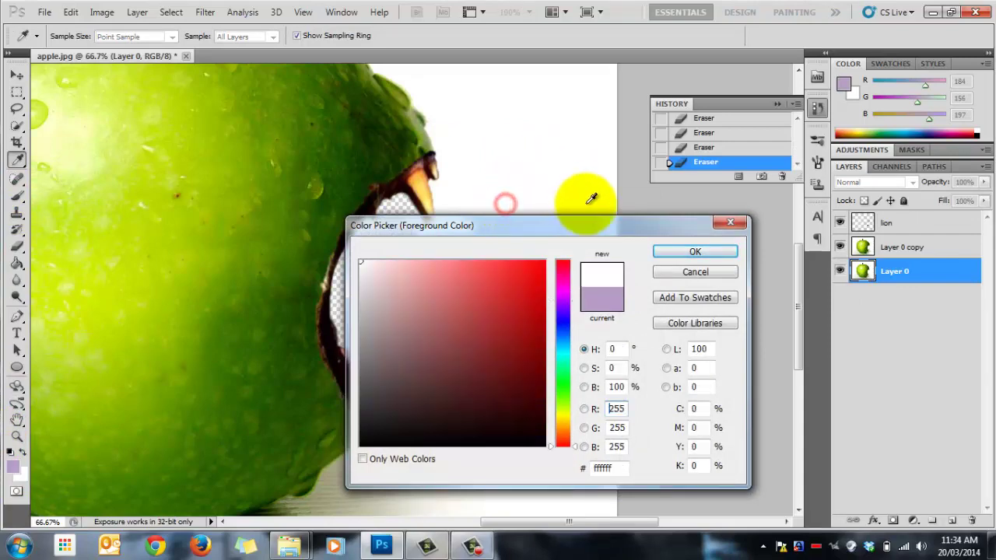
left_click(695, 251)
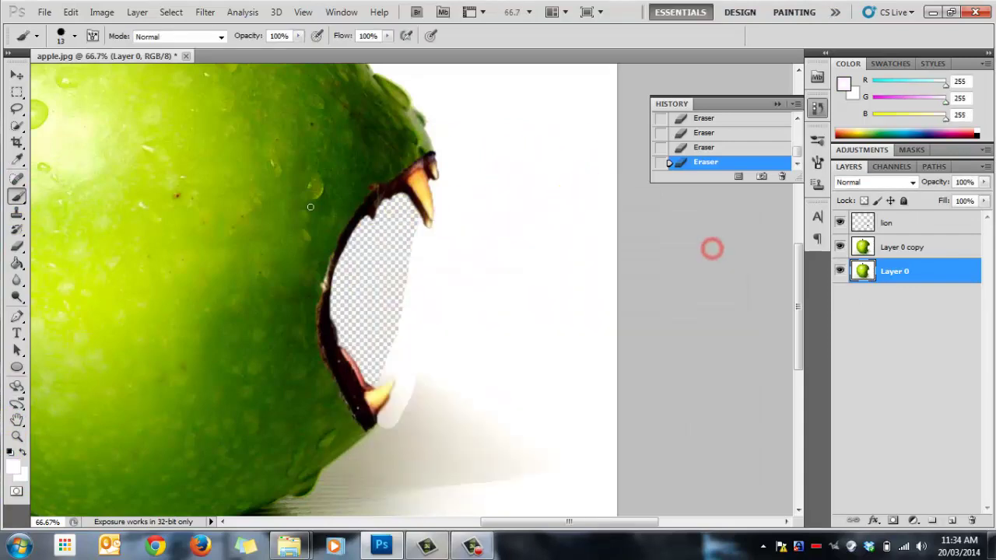
Fill the transparent hole between the fangs with white using the Paint Bucket on Layer 0.
left_click(17, 263)
left_click(384, 276)
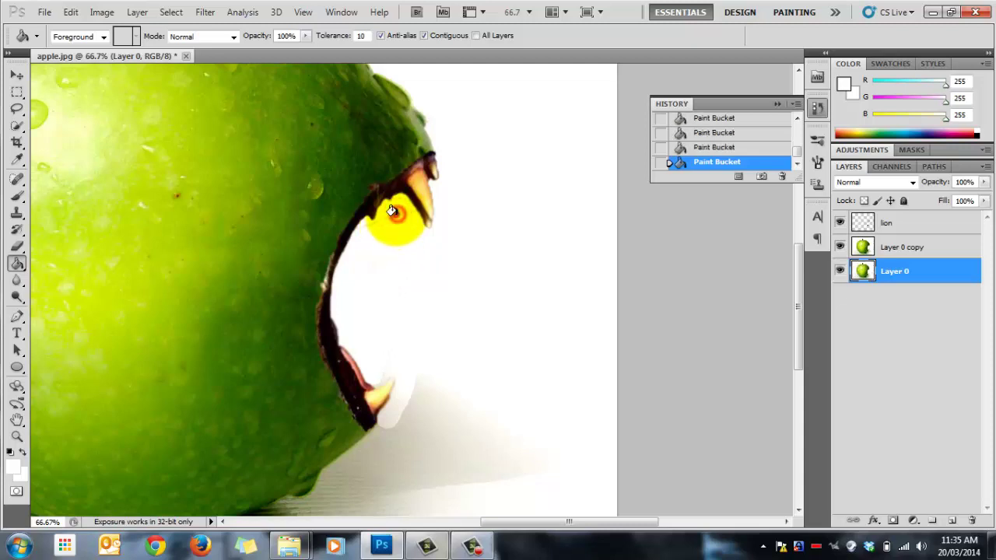
left_click(840, 271)
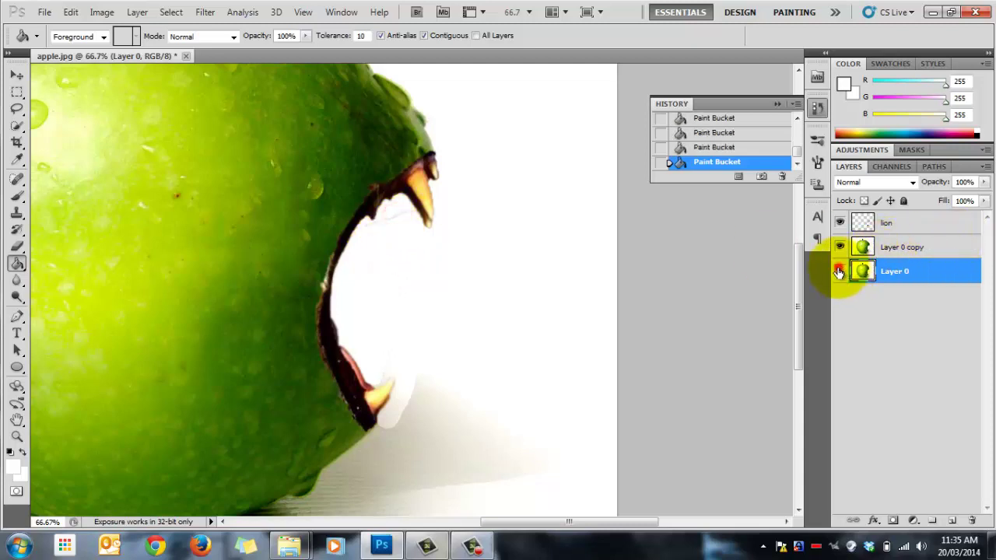
left_click(840, 270)
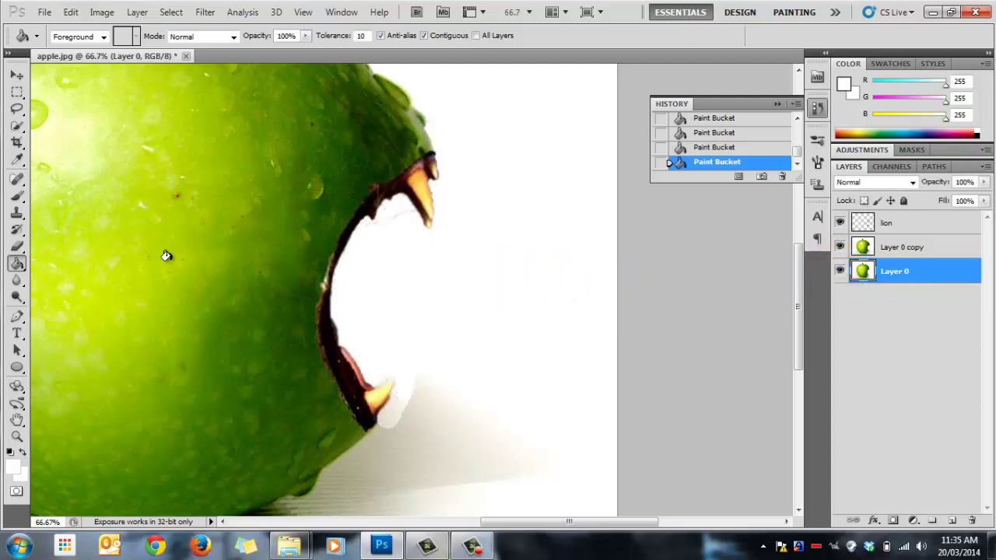
left_click(910, 222)
Erase leftover lion pixels and the shadow under the lower fang on the lion layer.
left_click(17, 246)
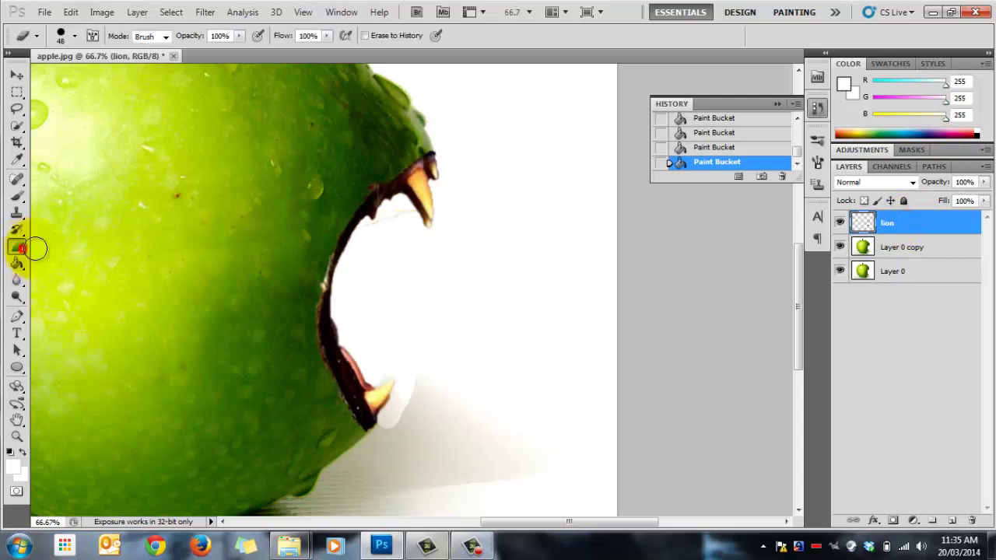
left_click_drag(370, 234, 382, 231)
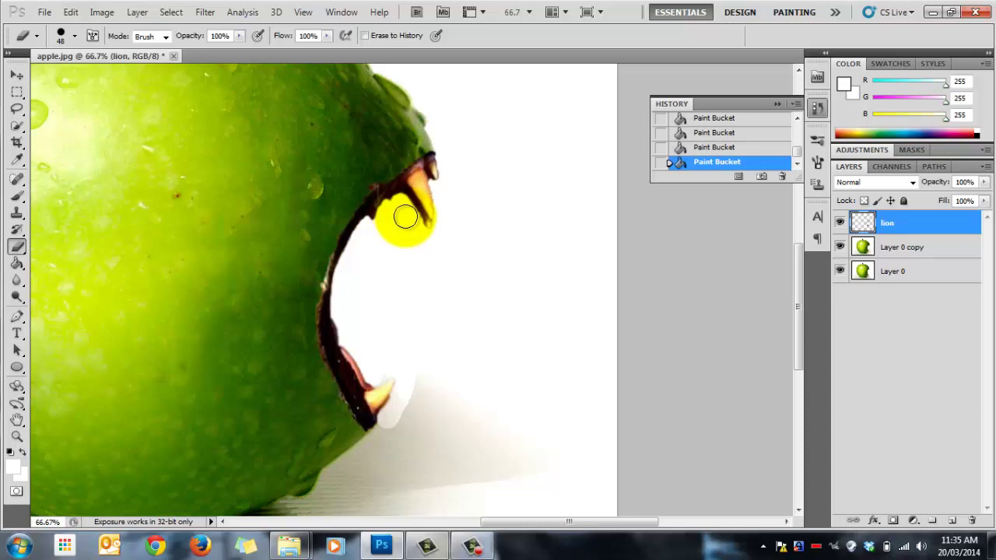
mouse_move(408, 220)
left_mouse_down()
mouse_move(386, 267)
mouse_move(387, 325)
mouse_move(498, 296)
mouse_move(522, 341)
mouse_move(404, 412)
mouse_move(402, 441)
mouse_move(395, 429)
left_mouse_up()
left_click(37, 284)
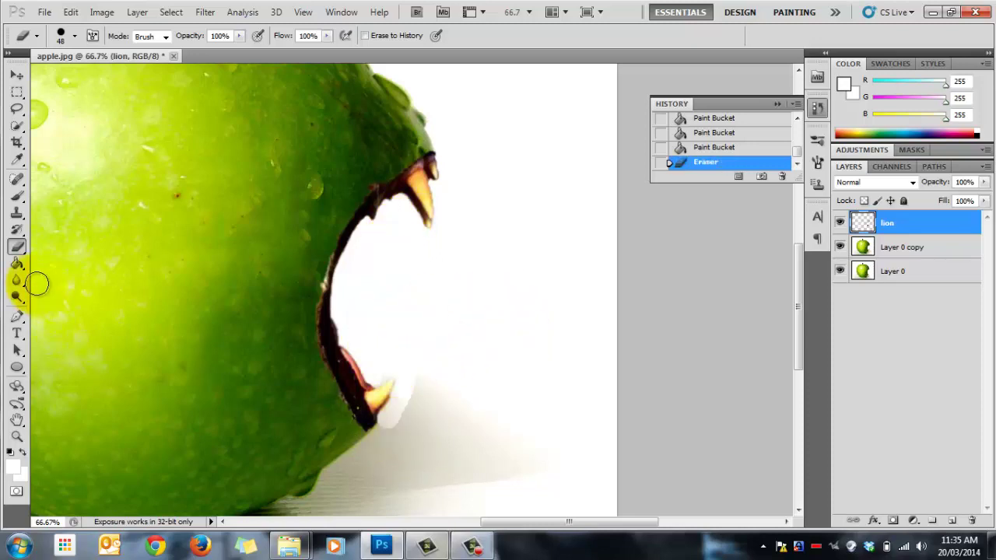
Clone Stamp white background over the patch right of the lower fang on Layer 0.
left_click(18, 217)
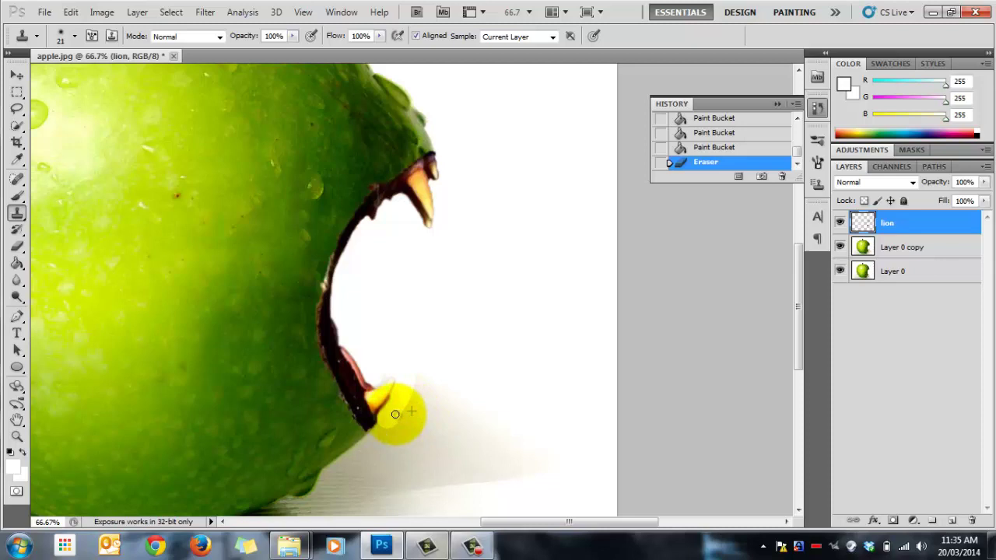
left_click(885, 247)
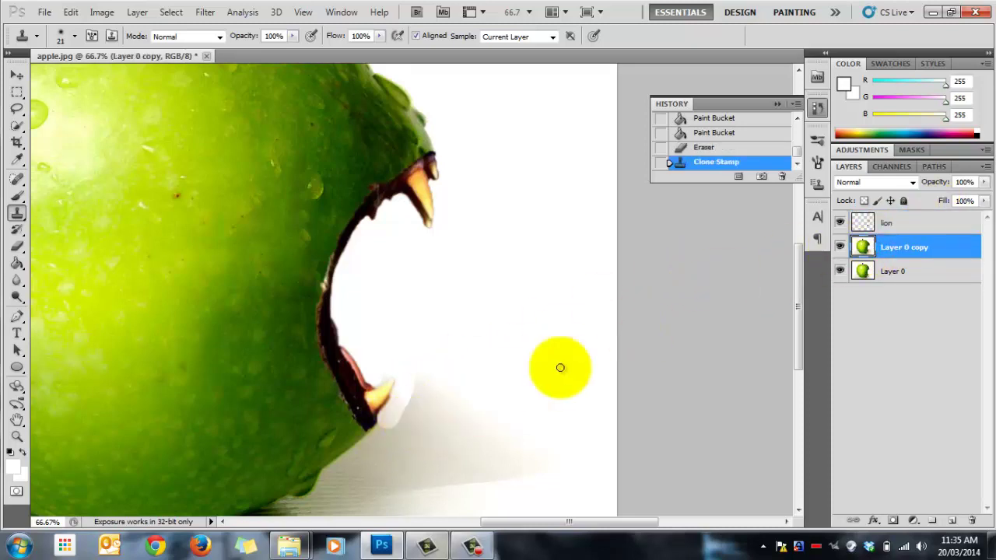
left_click(942, 269)
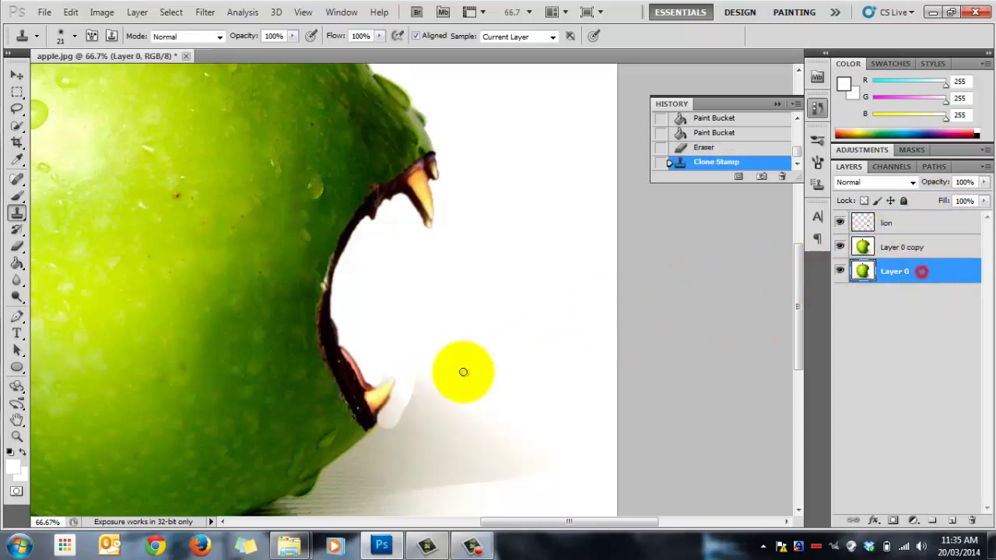
left_click(411, 418, "alt")
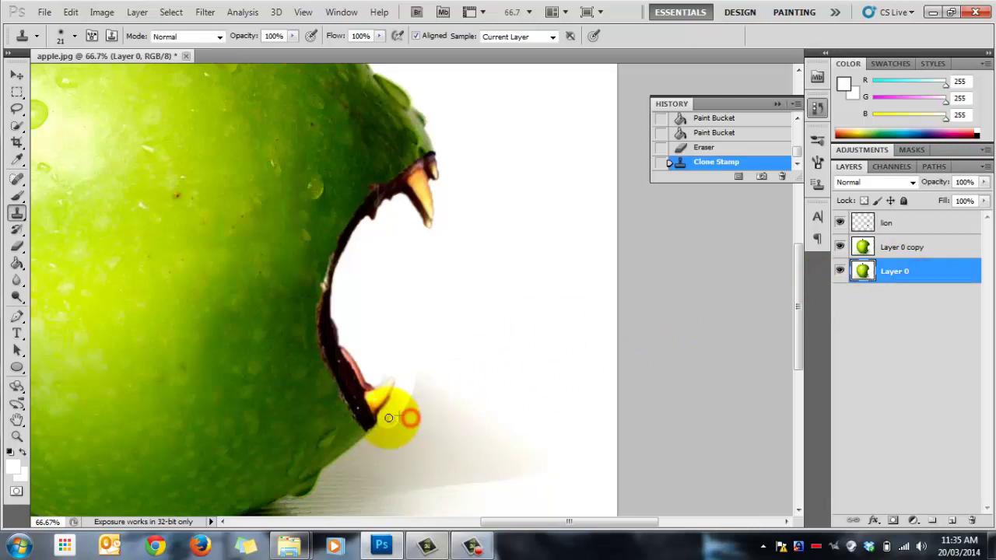
left_click_drag(389, 418, 429, 416)
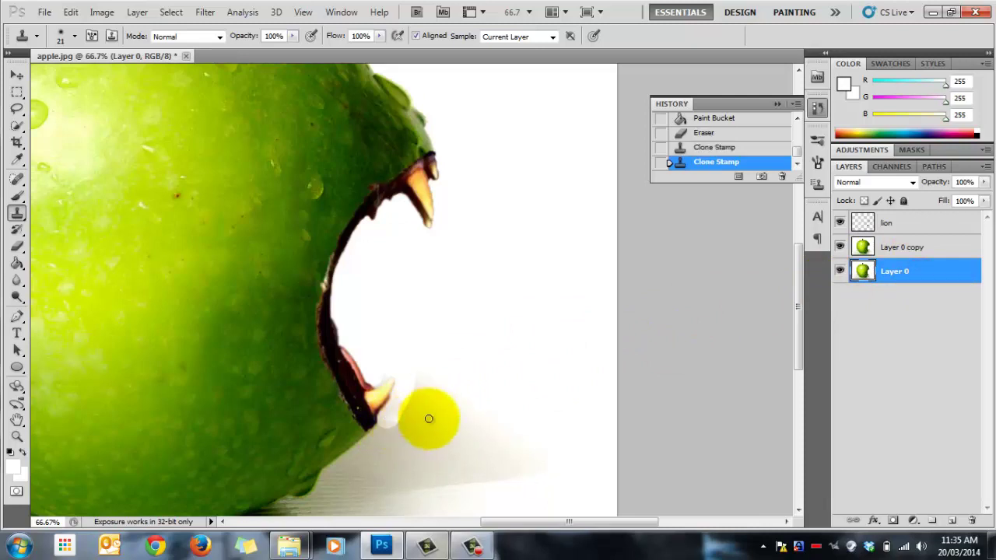
With a 41 px clone brush, cover the grey smudges near the lower fang on Layer 0 copy.
left_click(893, 249)
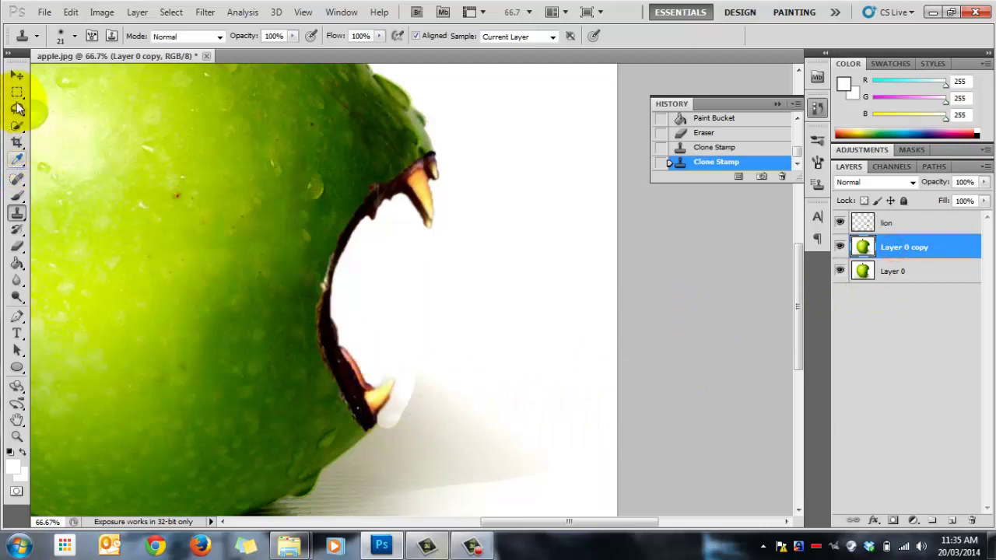
left_click(75, 39)
left_click_drag(49, 74, 51, 75)
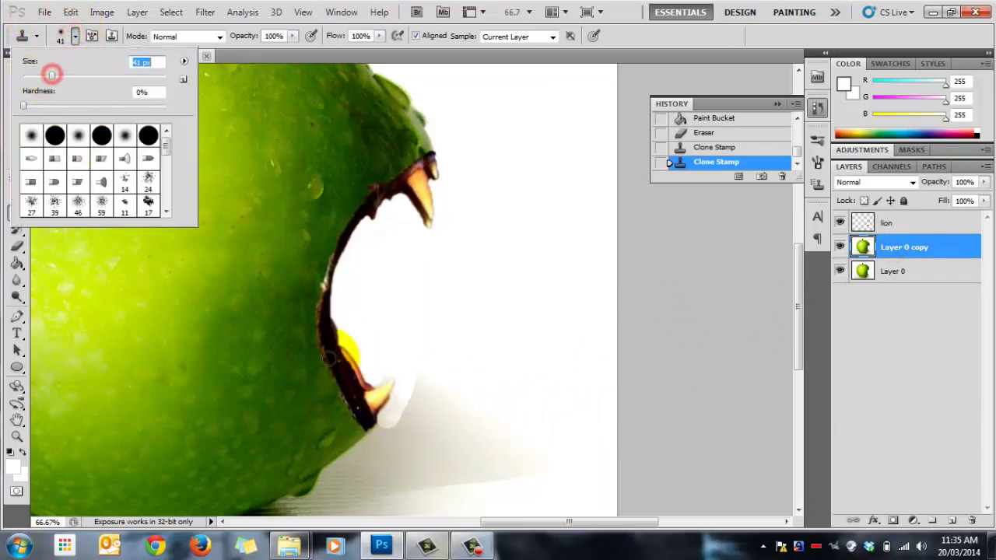
left_click(460, 415)
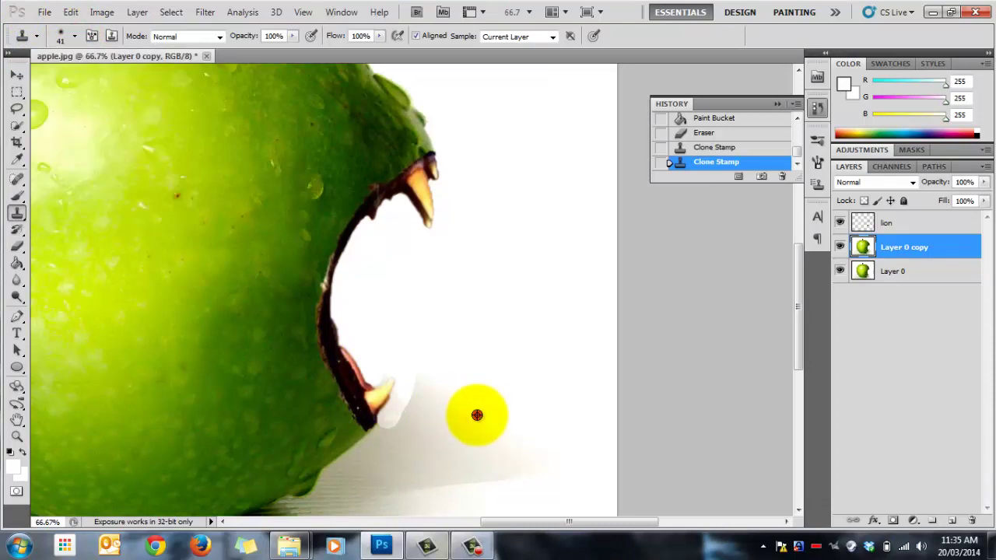
left_click_drag(473, 414, 399, 419)
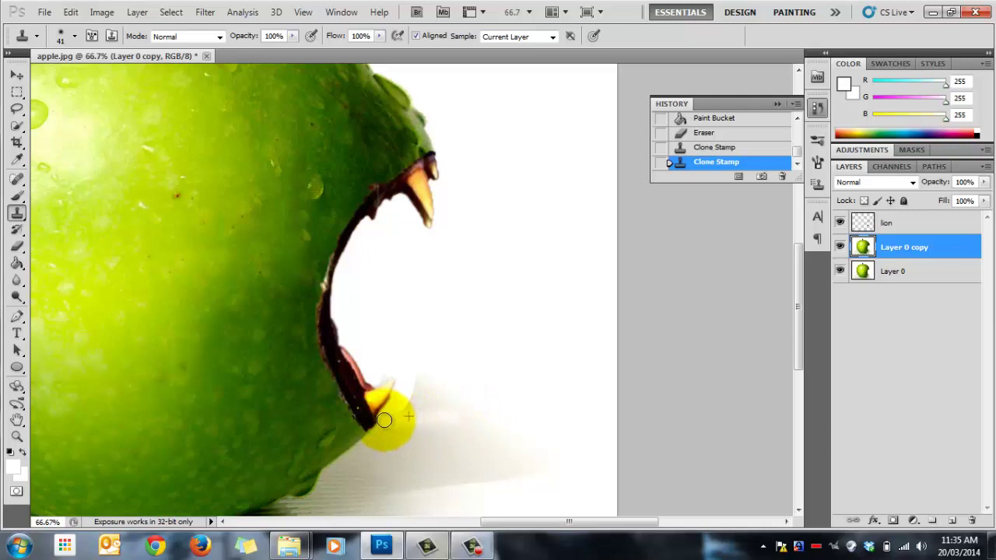
mouse_move(391, 423)
left_mouse_down()
mouse_move(415, 402)
mouse_move(396, 403)
mouse_move(420, 395)
left_mouse_up()
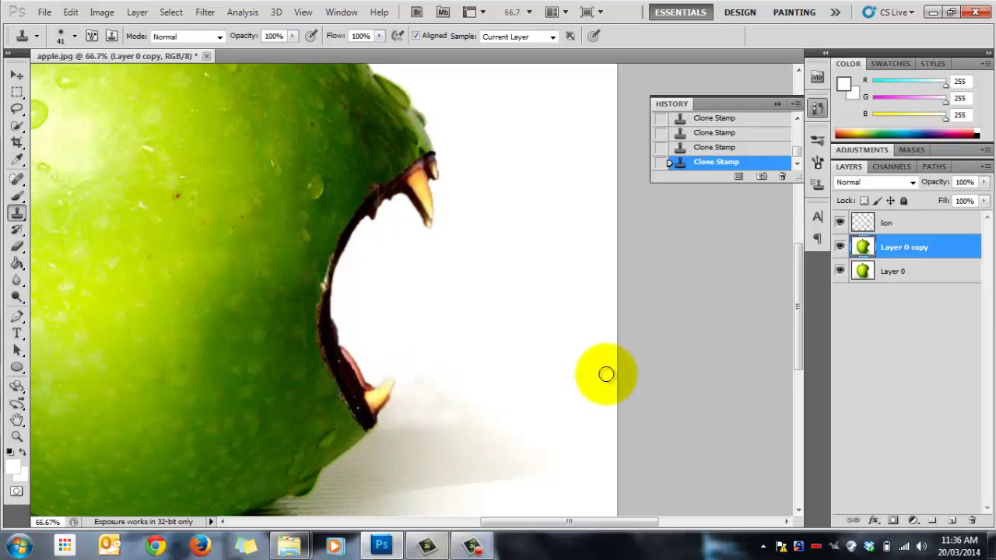
Blur the bite edges into the apple at 50% strength, then zoom out to 33.3%.
left_click(17, 280)
mouse_move(454, 382)
left_mouse_down()
mouse_move(477, 397)
mouse_move(450, 430)
mouse_move(415, 404)
mouse_move(402, 430)
mouse_move(405, 415)
mouse_move(503, 443)
mouse_move(446, 413)
mouse_move(560, 482)
mouse_move(460, 449)
mouse_move(478, 479)
mouse_move(410, 491)
mouse_move(448, 484)
mouse_move(408, 478)
mouse_move(453, 478)
mouse_move(440, 494)
mouse_move(565, 415)
left_mouse_up()
scroll(482, 306, "right", 1)
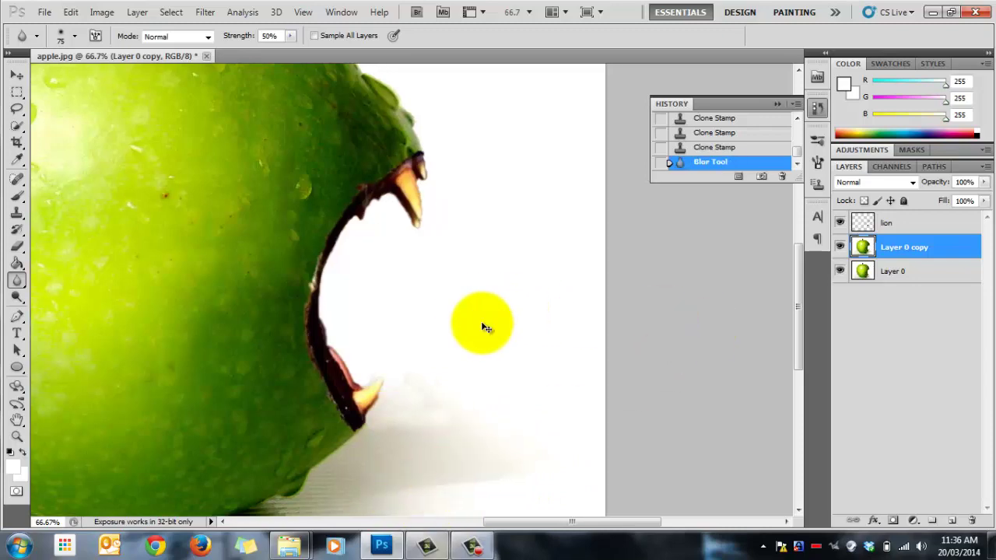
left_click(483, 311, "alt")
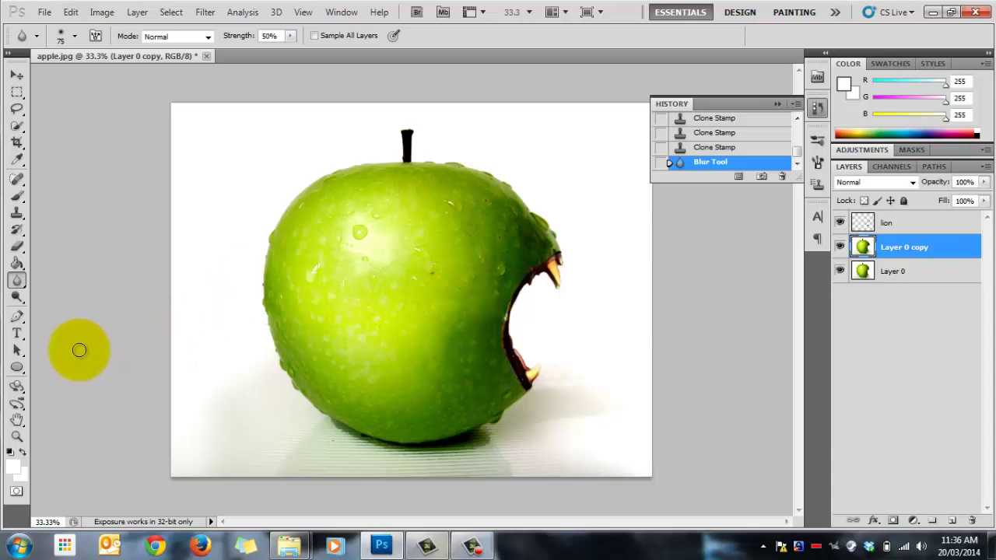
Type the 'Angry Apple' title above the apple and size it to 107.22 pt.
left_click(17, 334)
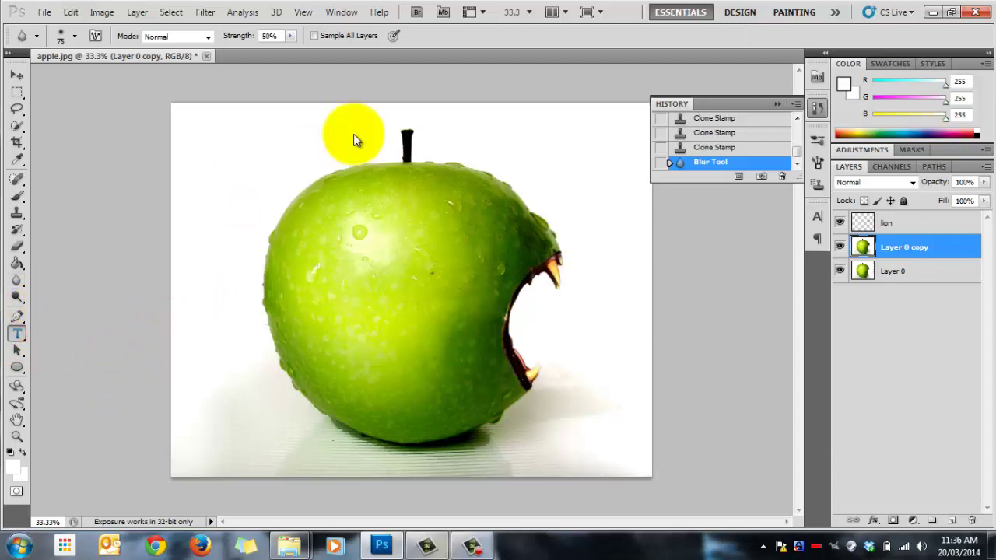
left_click(452, 123)
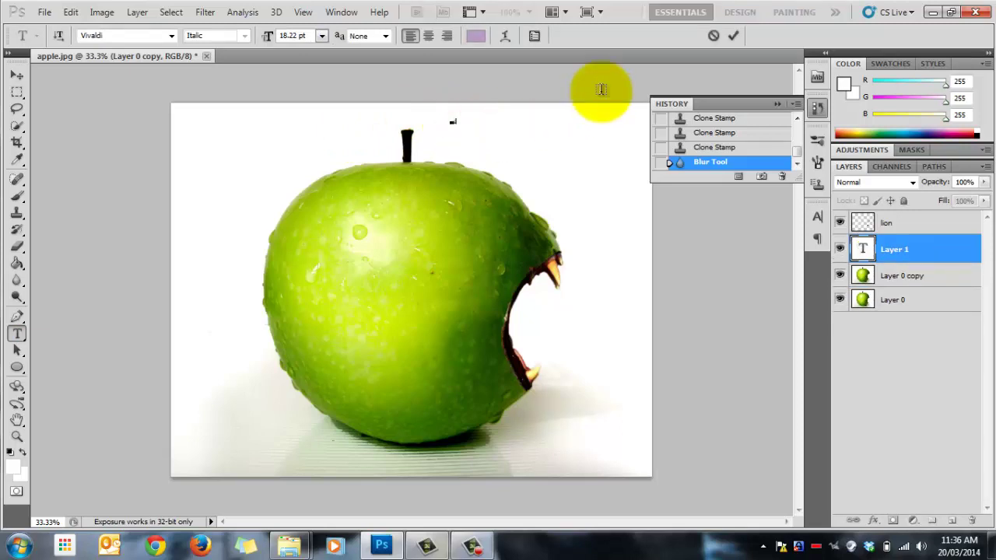
type("Apple")
key("ctrl+a")
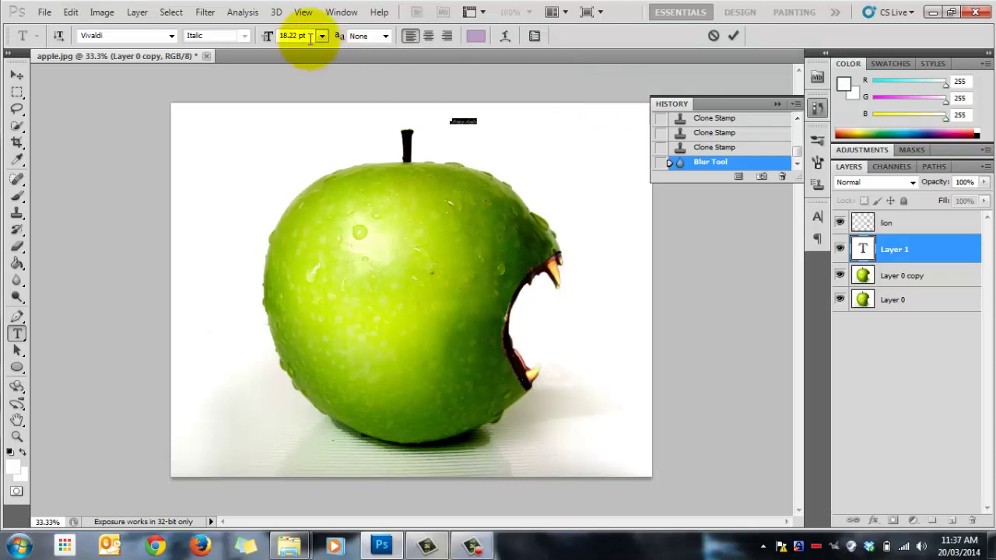
left_click_drag(266, 43, 333, 37)
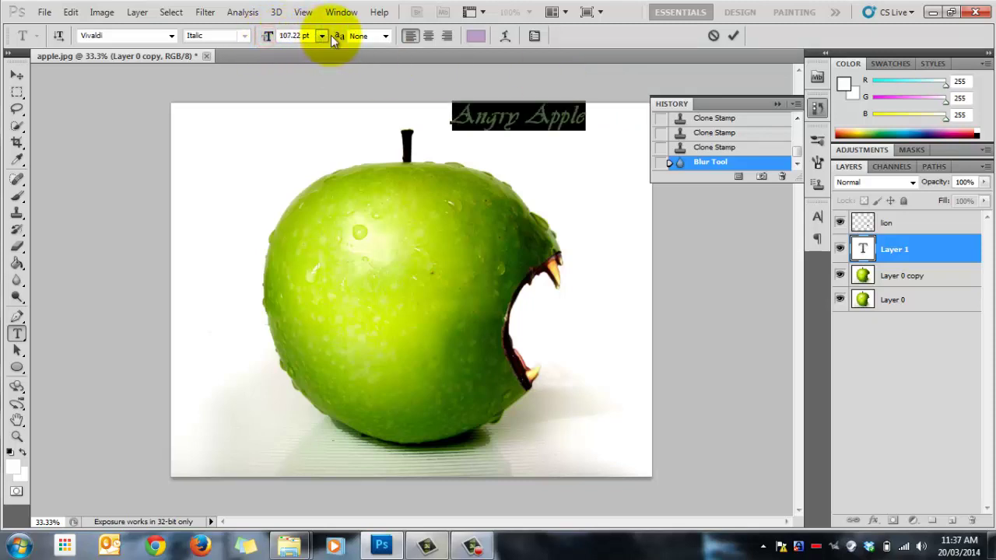
Move the title to the top right and set its colour to black.
left_click_drag(476, 121, 569, 167)
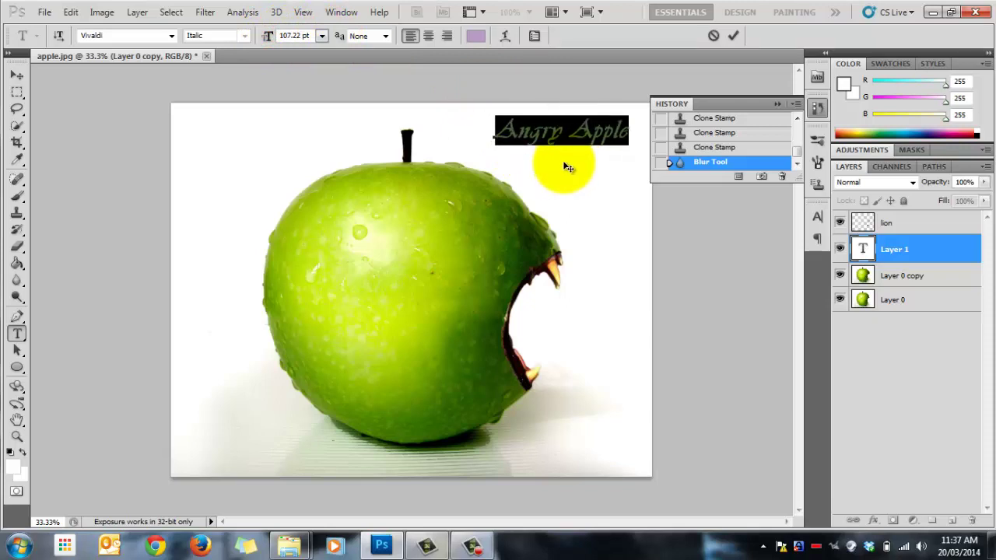
left_click(476, 37)
mouse_move(433, 297)
left_mouse_down()
mouse_move(550, 435)
mouse_move(424, 484)
mouse_move(326, 483)
left_mouse_up()
left_click(700, 251)
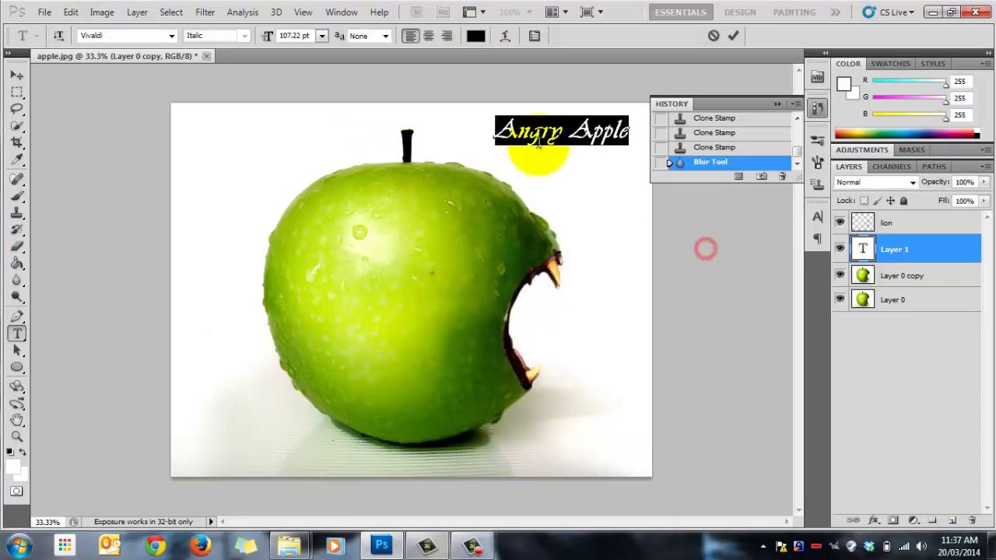
Apply a Drop Shadow with a 135° angle to the Angry Apple text layer.
left_click(874, 519)
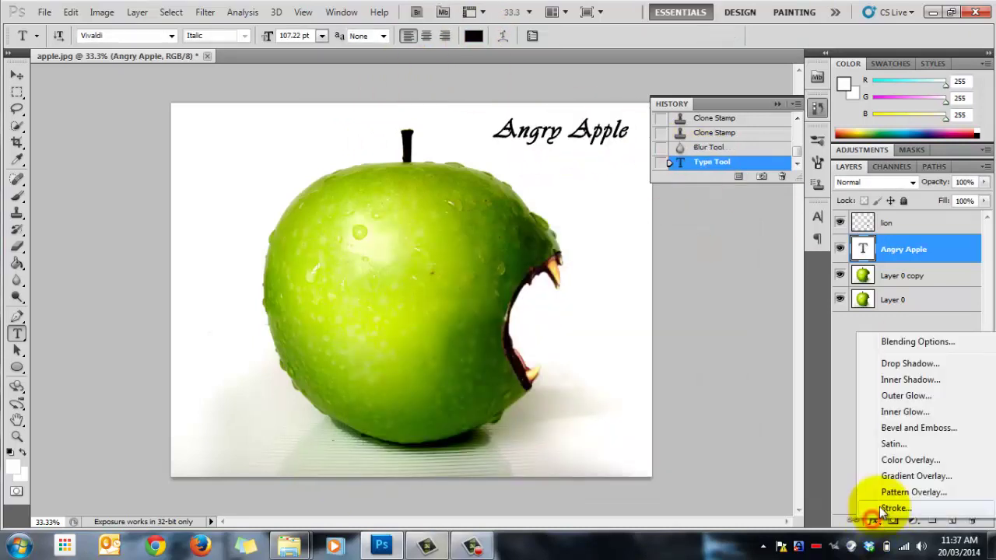
left_click(908, 366)
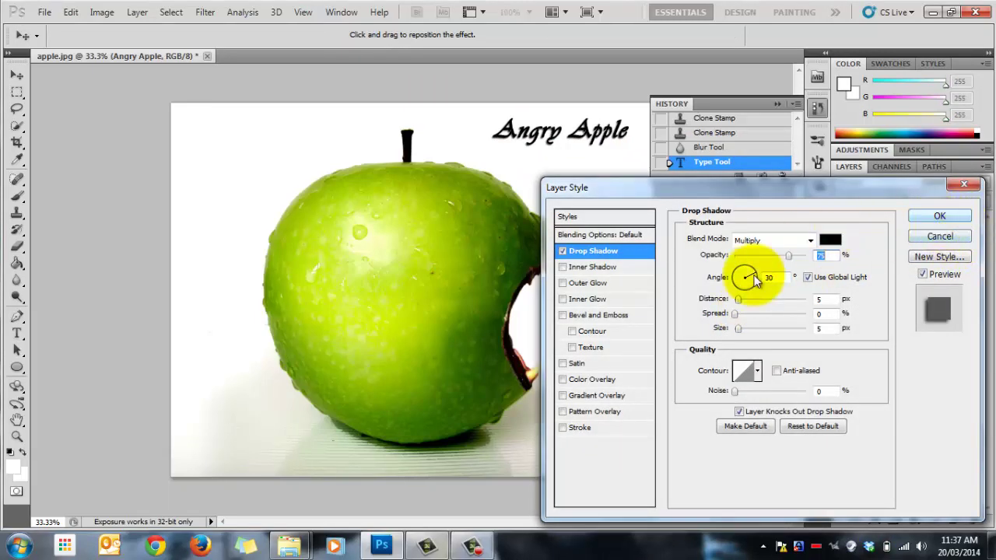
left_click(742, 272)
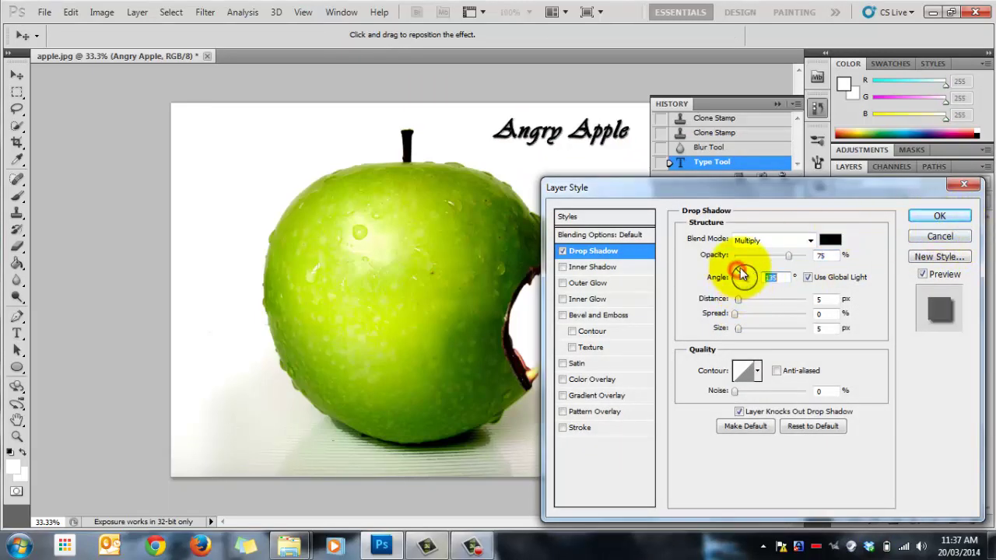
left_click(939, 216)
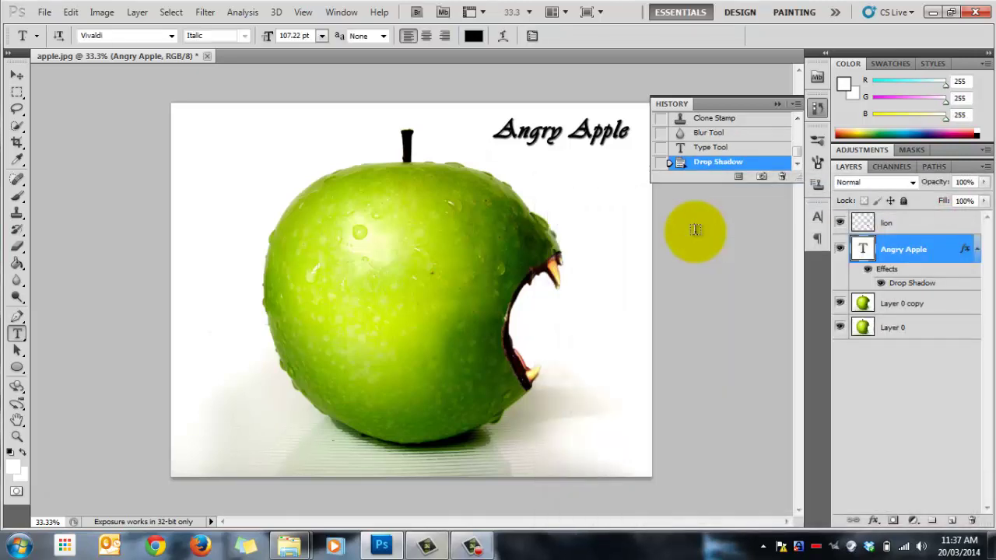